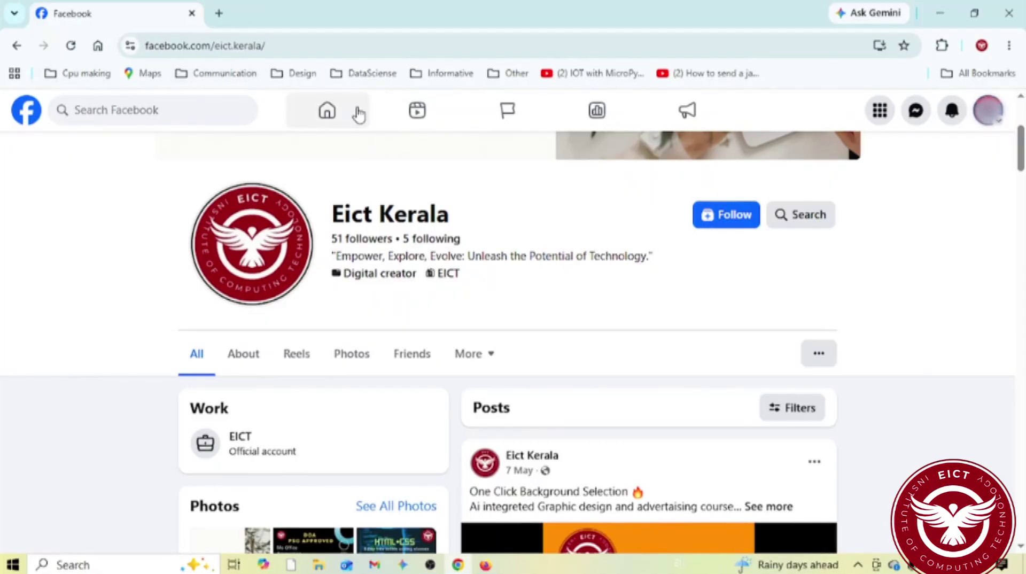
# Open Ads Manager from the Facebook home feed and go to Business settings among all its tools
pyautogui.click(327, 123)
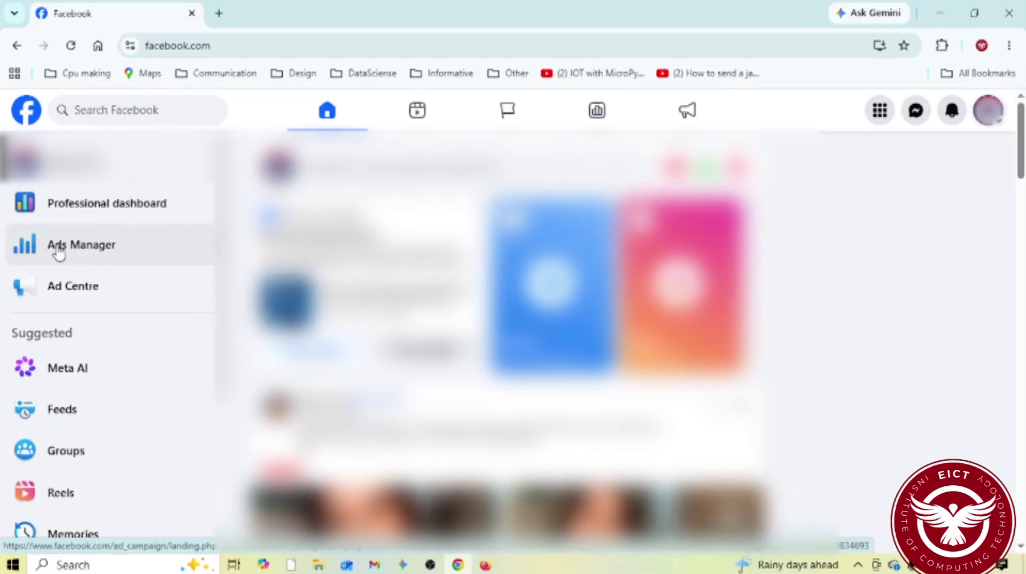
pyautogui.click(95, 256)
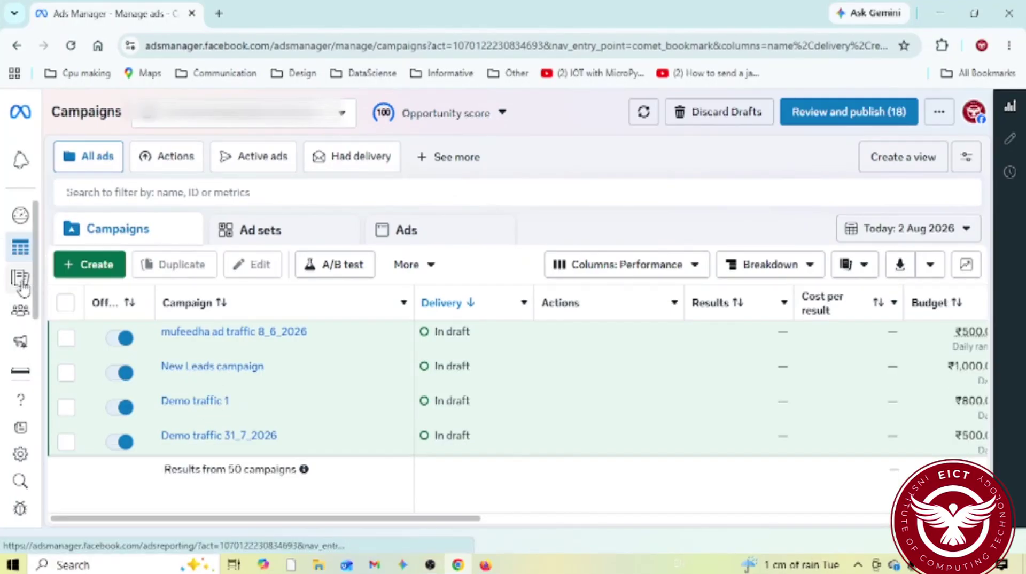
pyautogui.moveTo(23, 287)
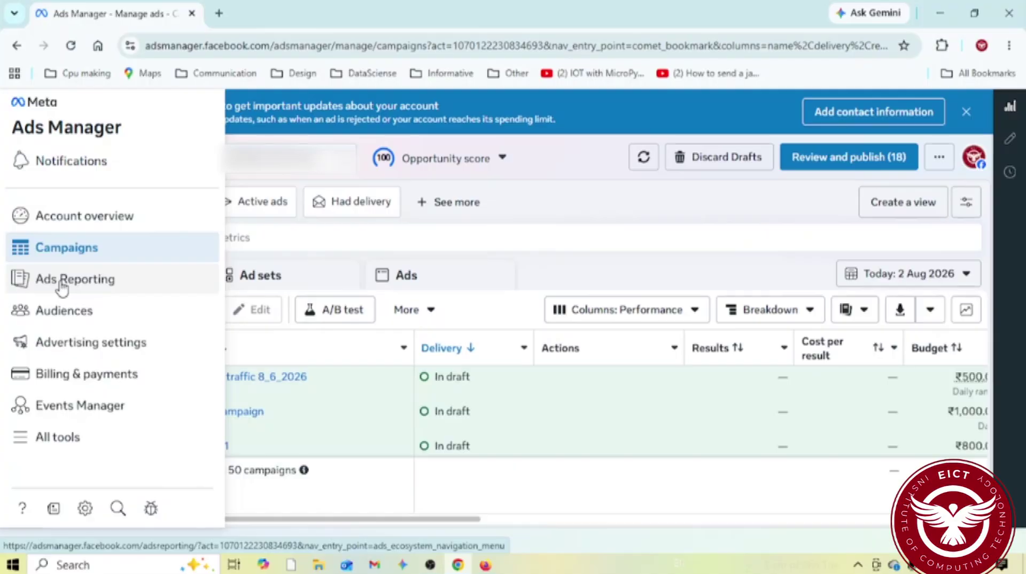
pyautogui.click(56, 442)
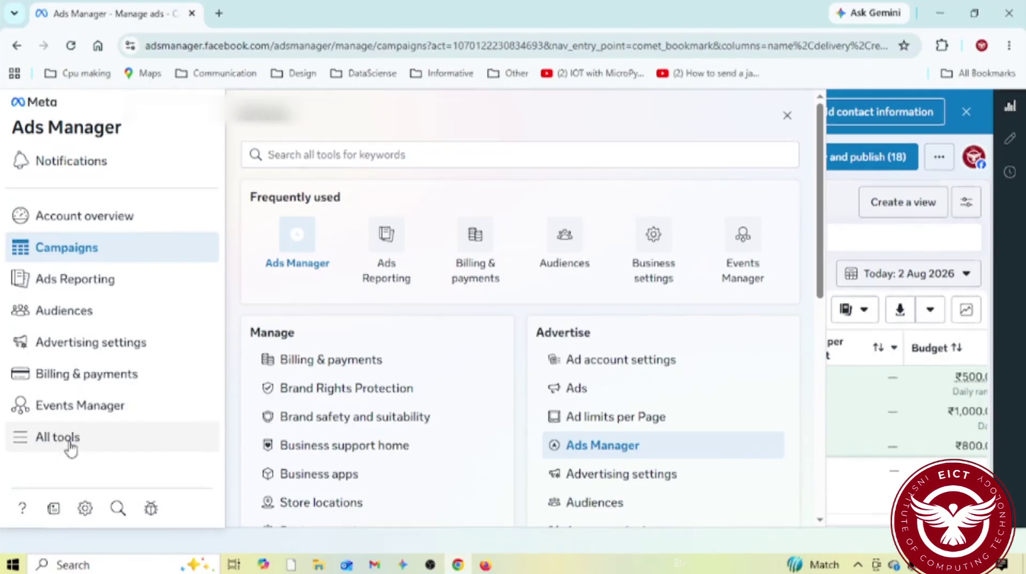
pyautogui.click(655, 246)
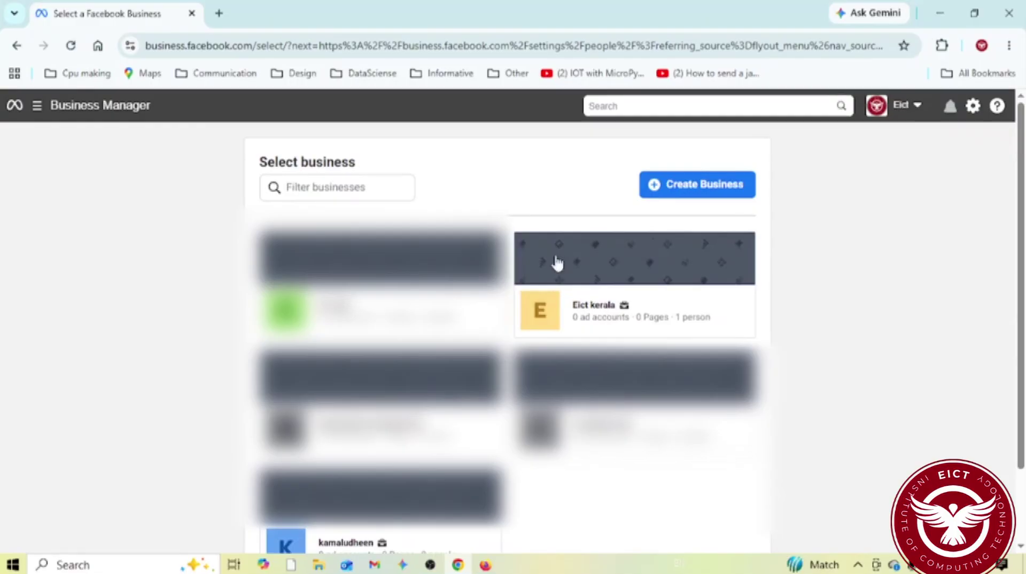
# Select the Eict kerala business portfolio to open its settings
pyautogui.scroll(-3, 379, 380)
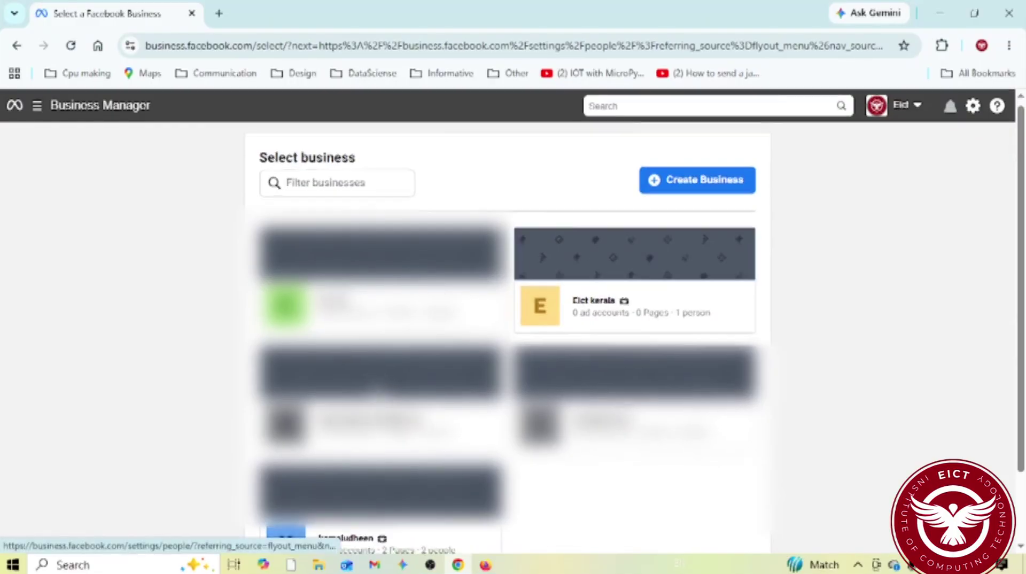
pyautogui.scroll(3, 379, 393)
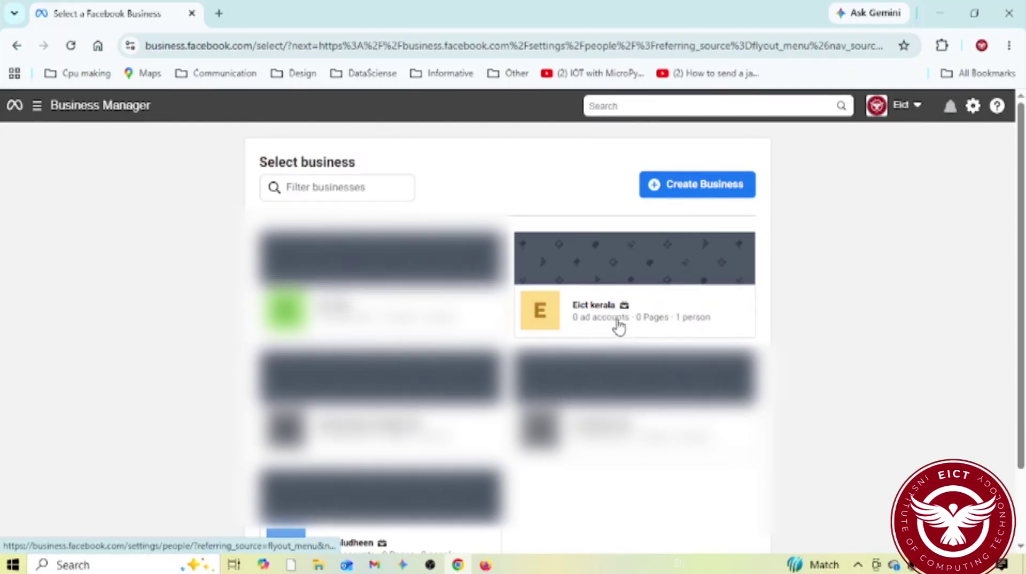
pyautogui.click(593, 315)
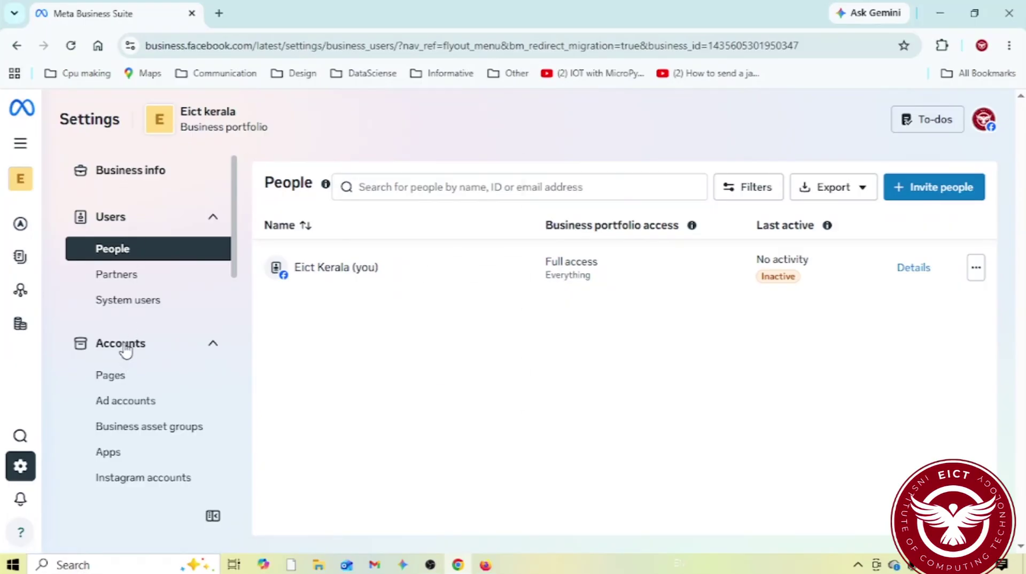
# Start a request for shared access to a Facebook Page in the portfolio's Pages settings
pyautogui.click(120, 380)
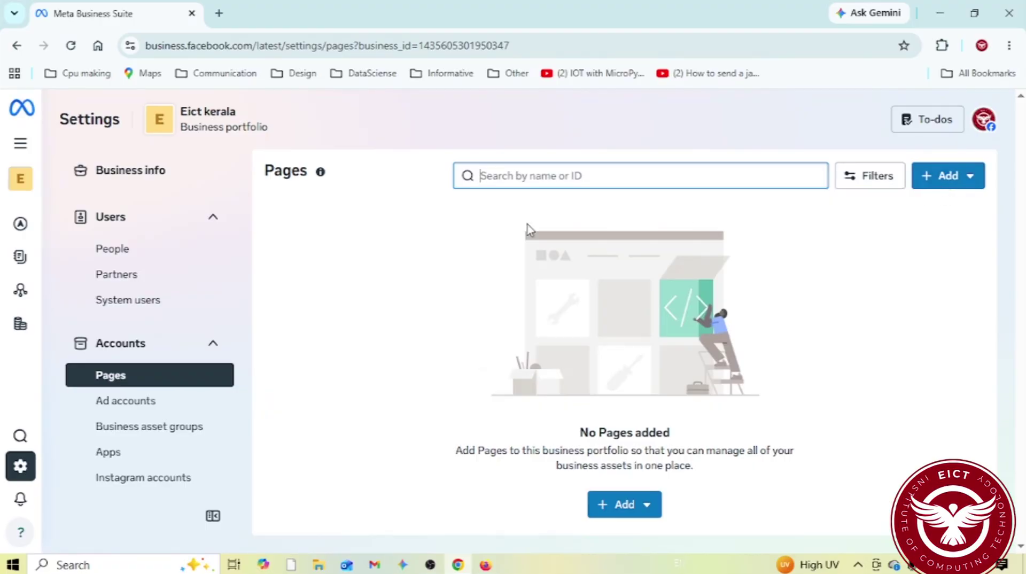
pyautogui.click(963, 181)
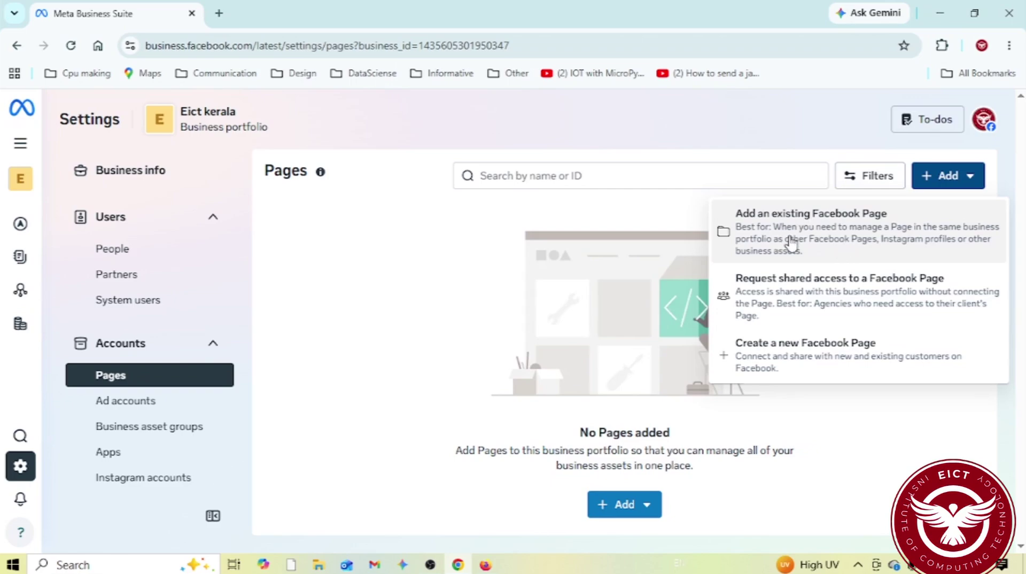
pyautogui.click(806, 300)
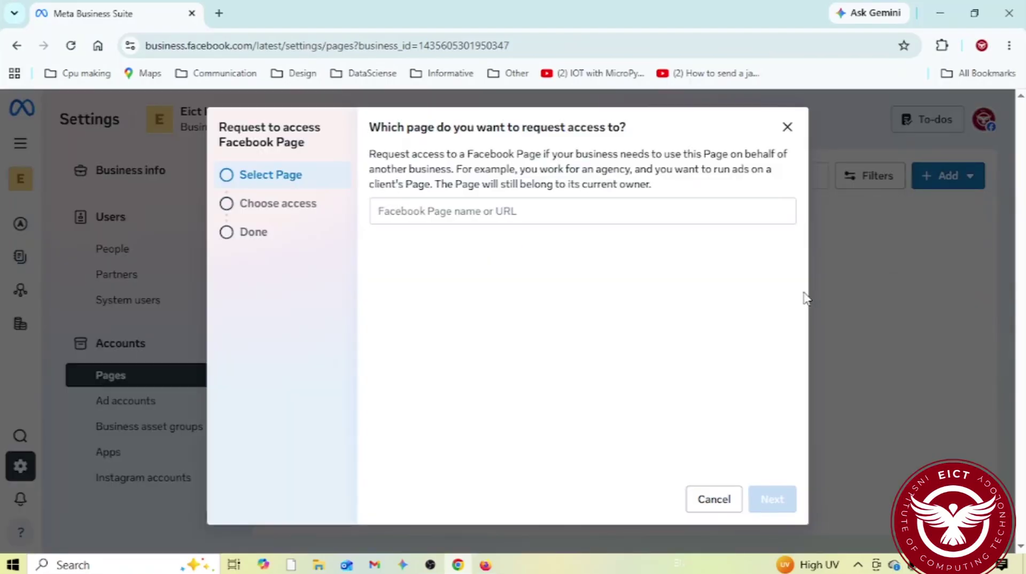
pyautogui.click(410, 208)
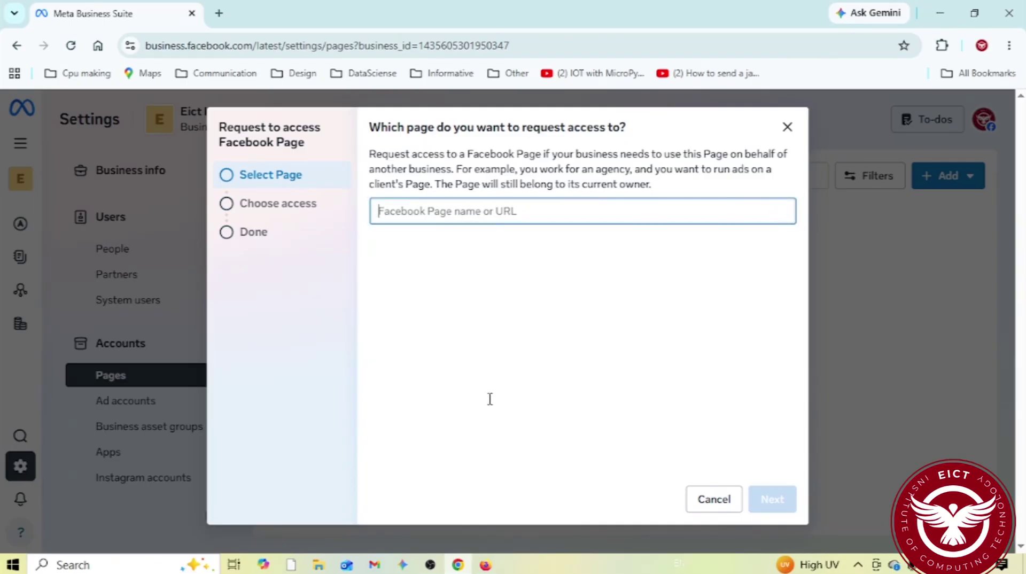
# Switch to Firefox, search Google for "facebook login" and open the Facebook log in or sign up result
pyautogui.click(485, 566)
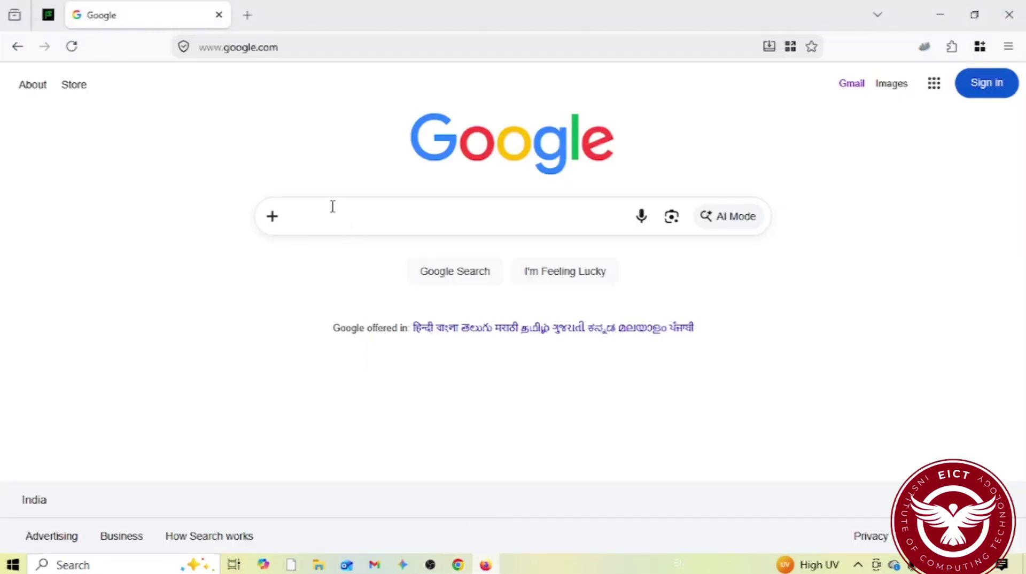
pyautogui.write('ace')
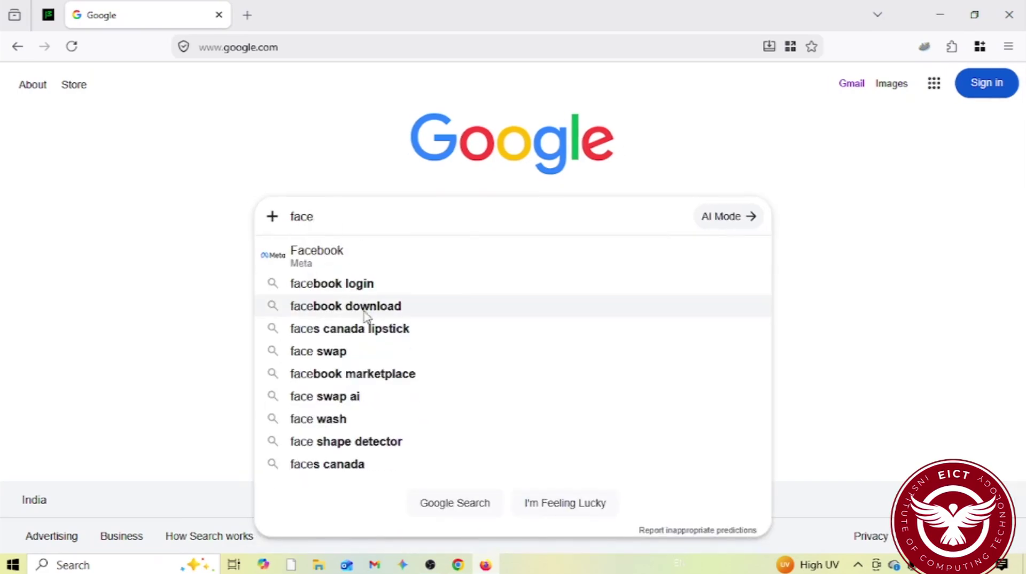
pyautogui.click(358, 286)
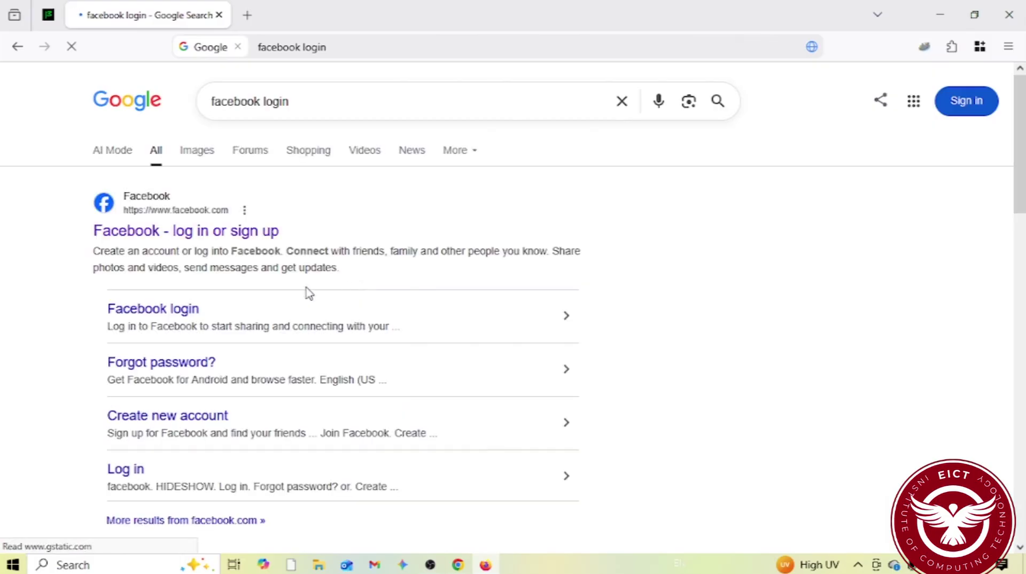
pyautogui.click(206, 236)
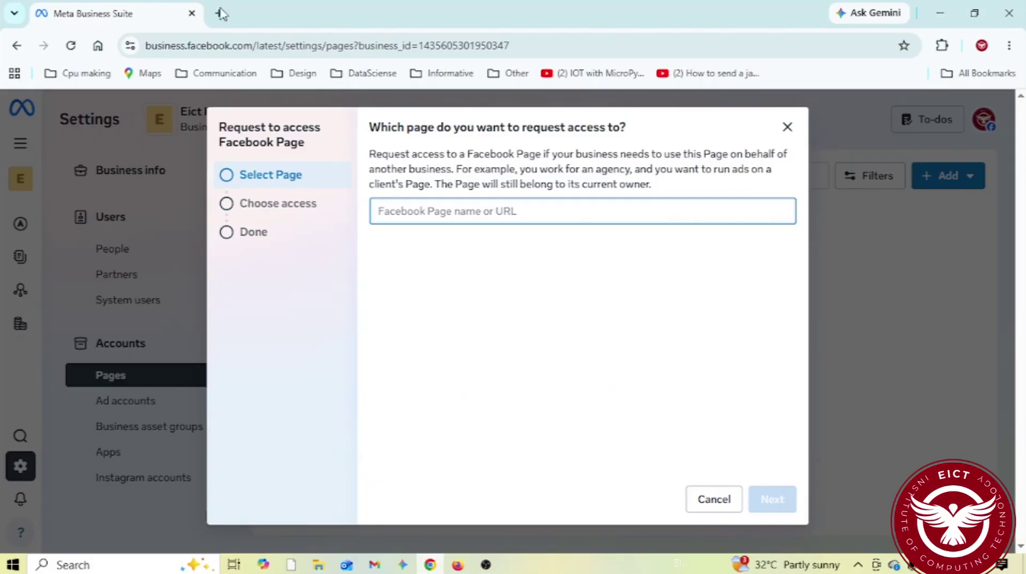
# Switch to Firefox, look over the Sample page profile and choose Sample page among the account's profiles
pyautogui.click(458, 565)
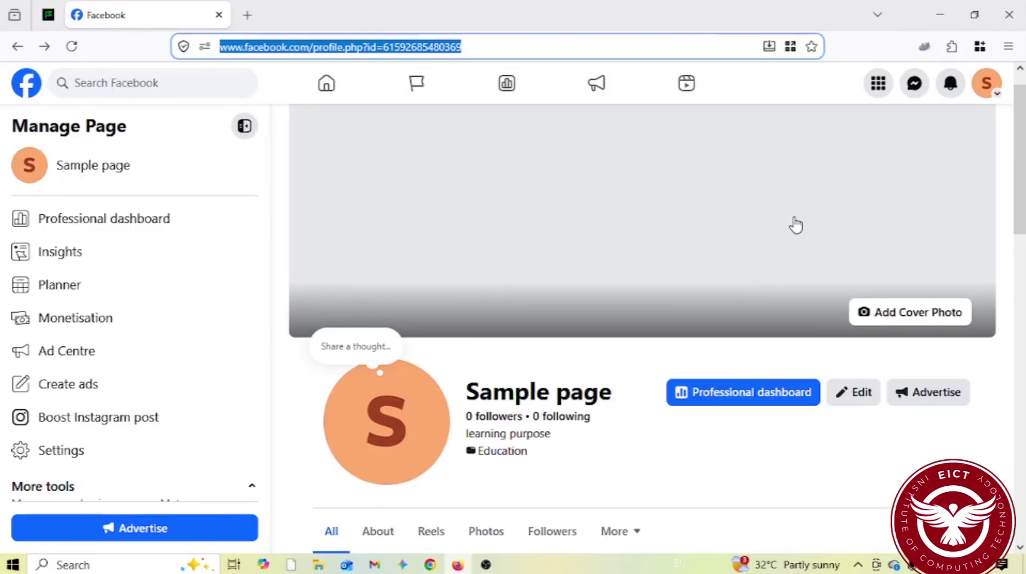
pyautogui.scroll(-3, 502, 267)
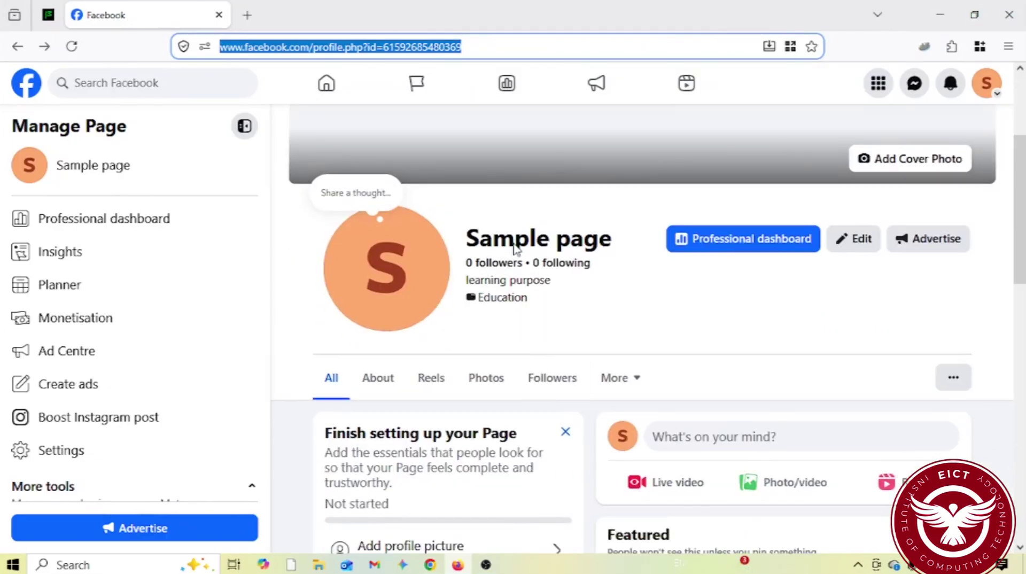
pyautogui.scroll(3, 504, 353)
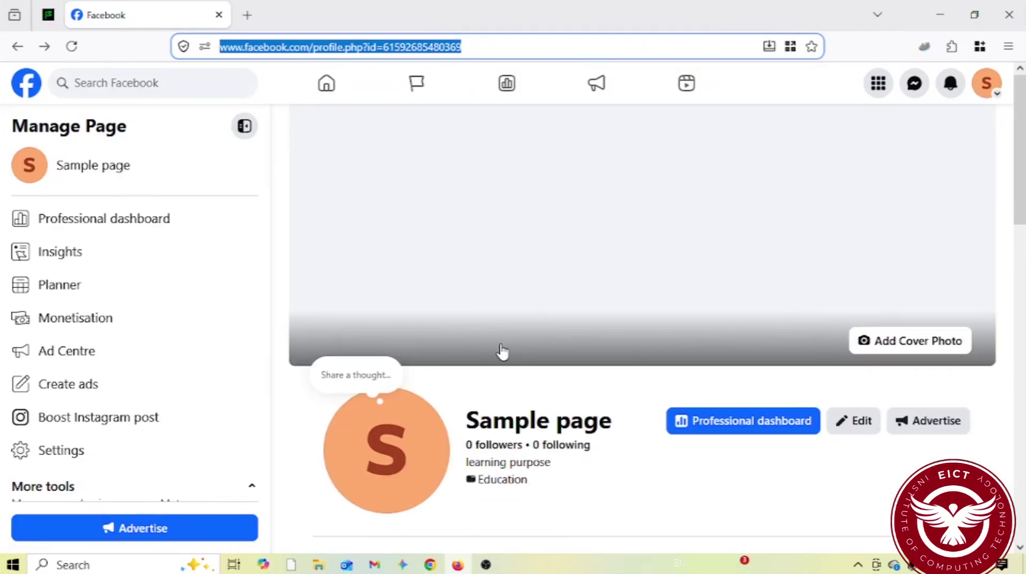
pyautogui.scroll(-4, 536, 347)
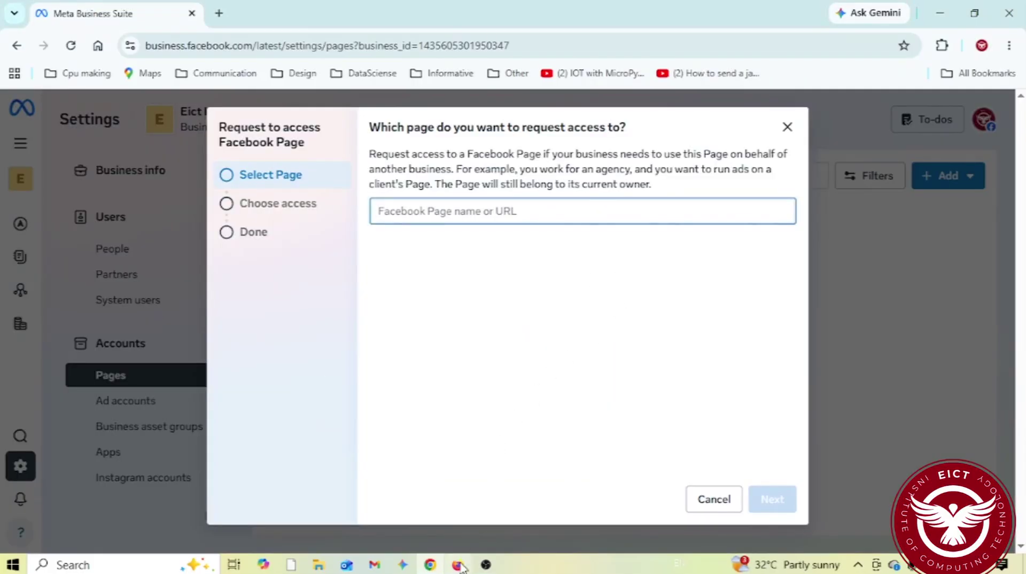
pyautogui.click(457, 564)
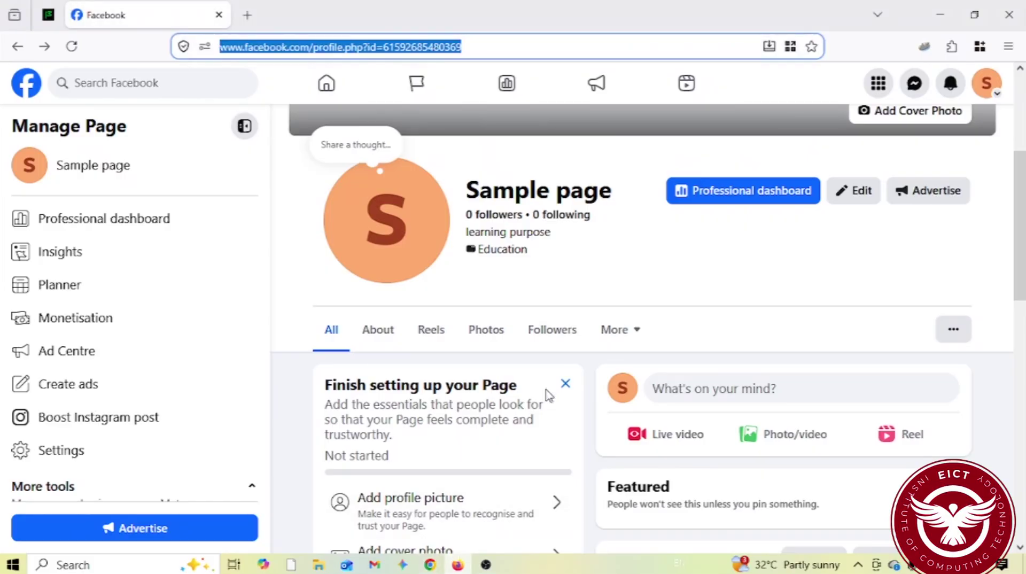
pyautogui.click(988, 86)
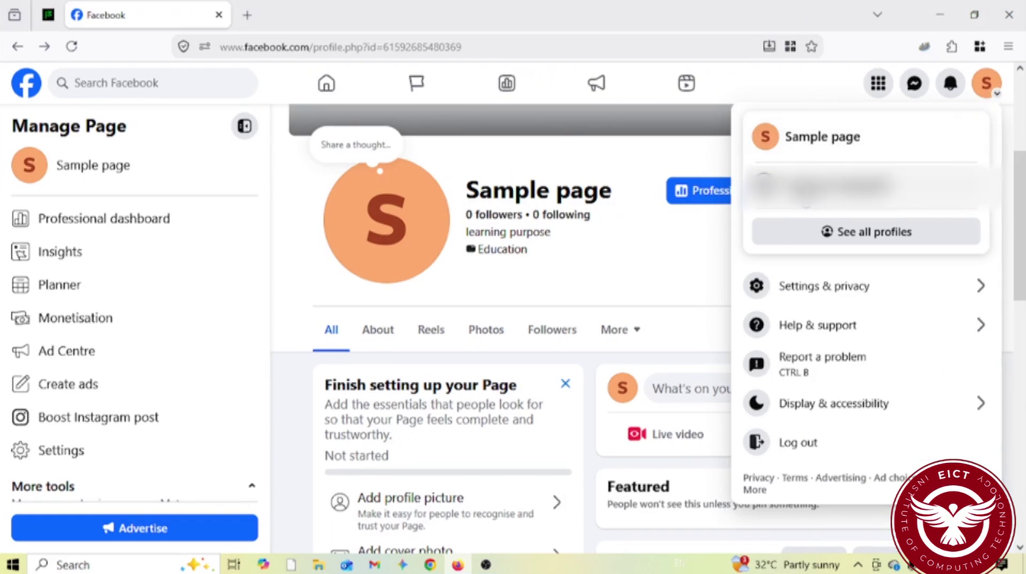
pyautogui.click(813, 144)
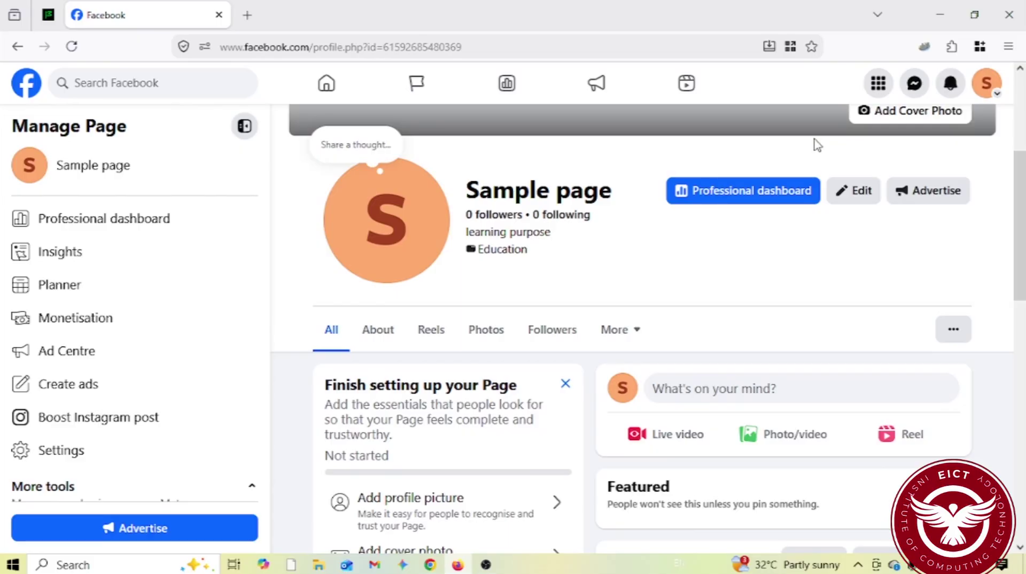
# Copy the full web address of the Sample page profile
pyautogui.click(479, 45)
pyautogui.click(478, 46)
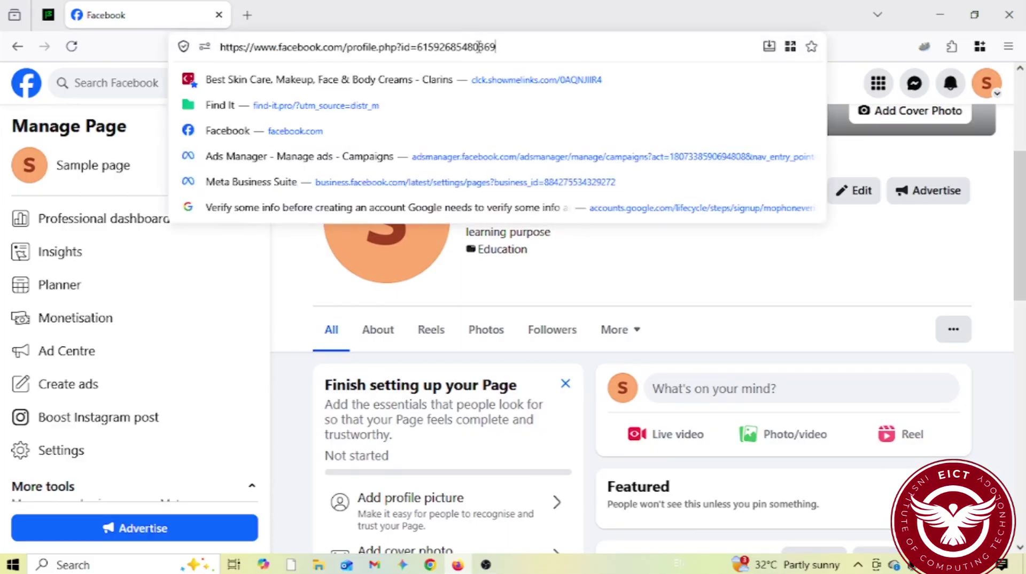
pyautogui.moveTo(482, 47); pyautogui.dragTo(212, 45)
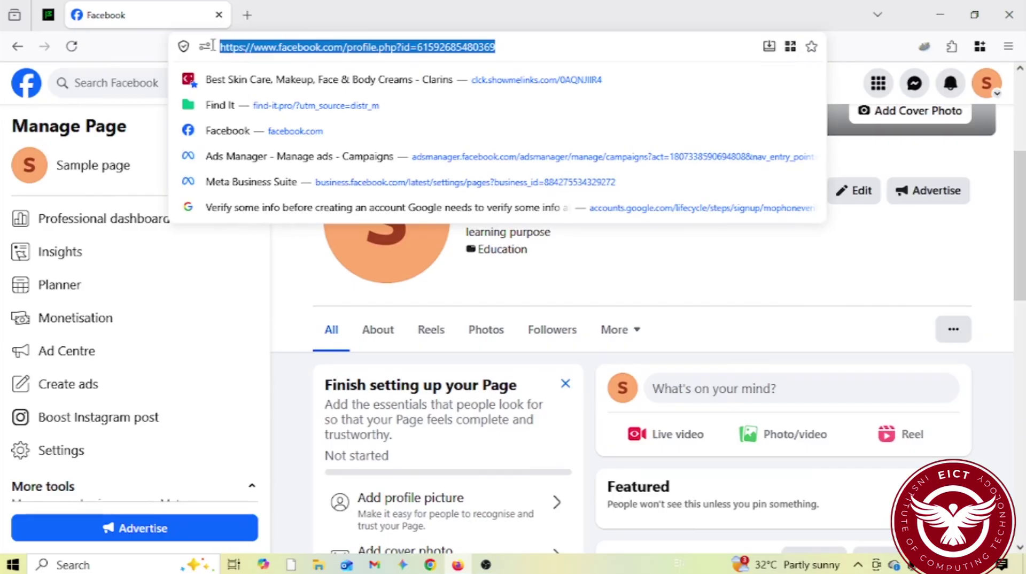
pyautogui.rightClick(279, 48)
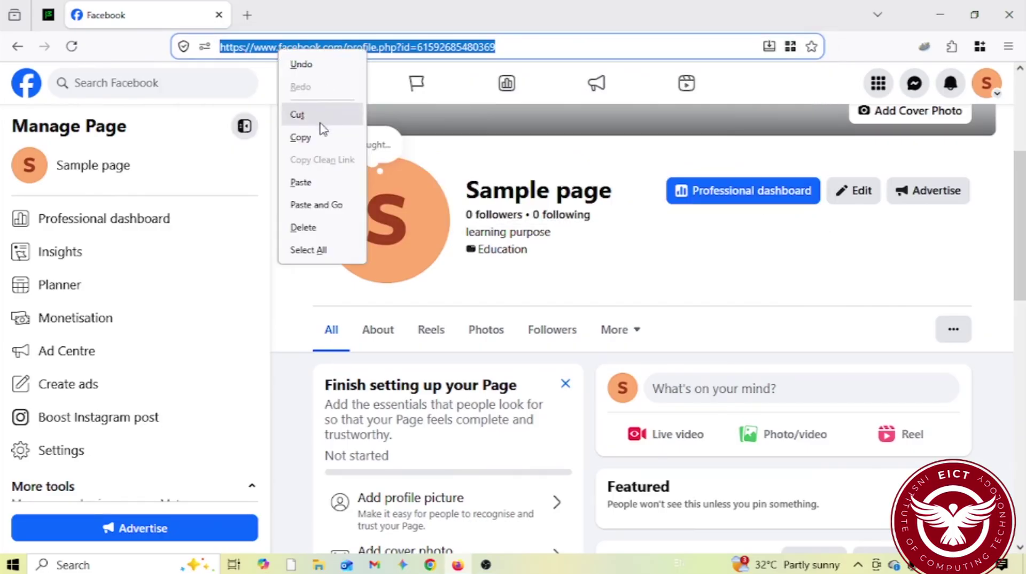
pyautogui.click(301, 138)
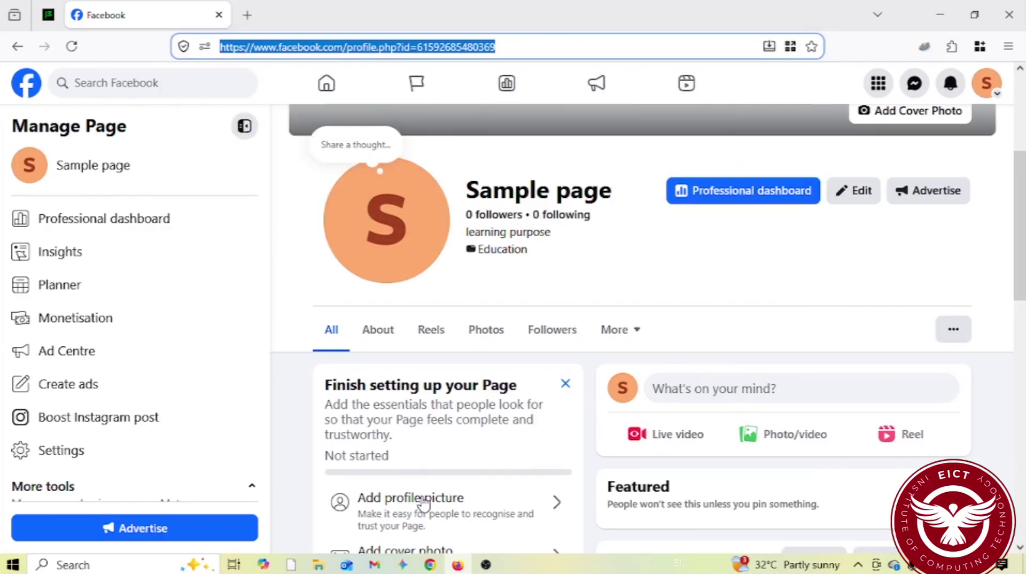
# Switch back to Chrome, paste the copied URL into the page access request, select Sample page and continue to the access choices
pyautogui.click(430, 565)
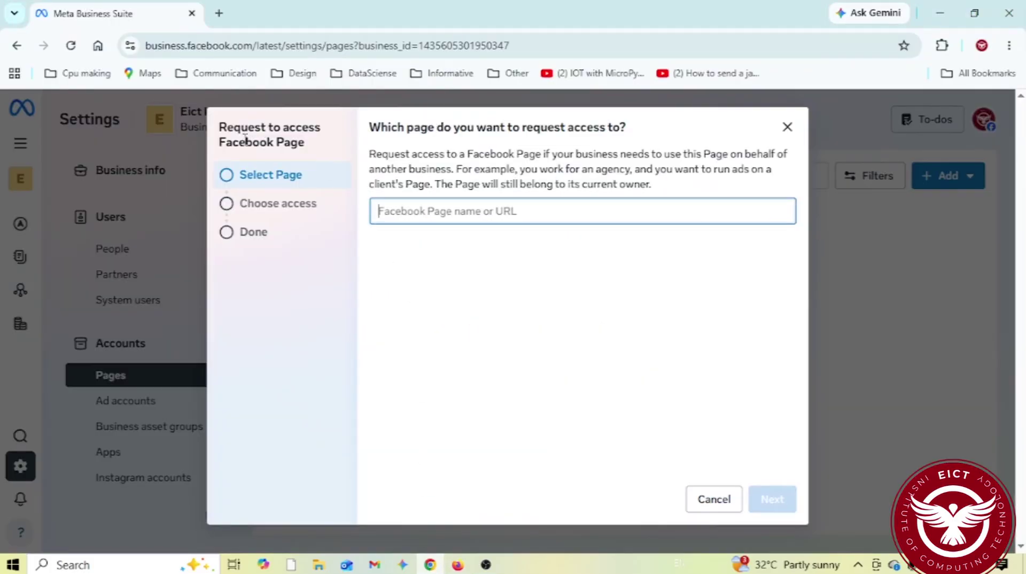
pyautogui.rightClick(382, 212)
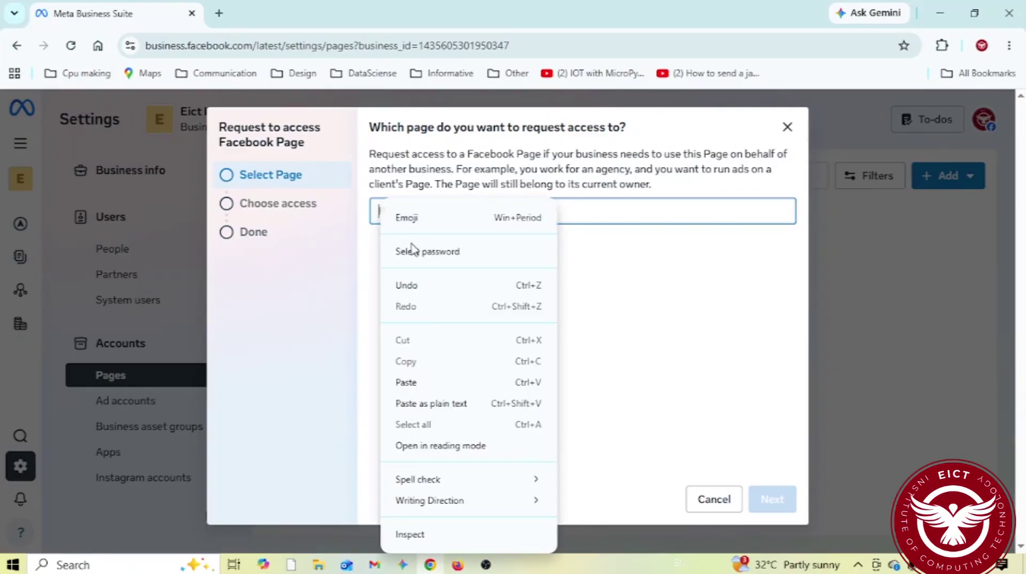
pyautogui.click(418, 384)
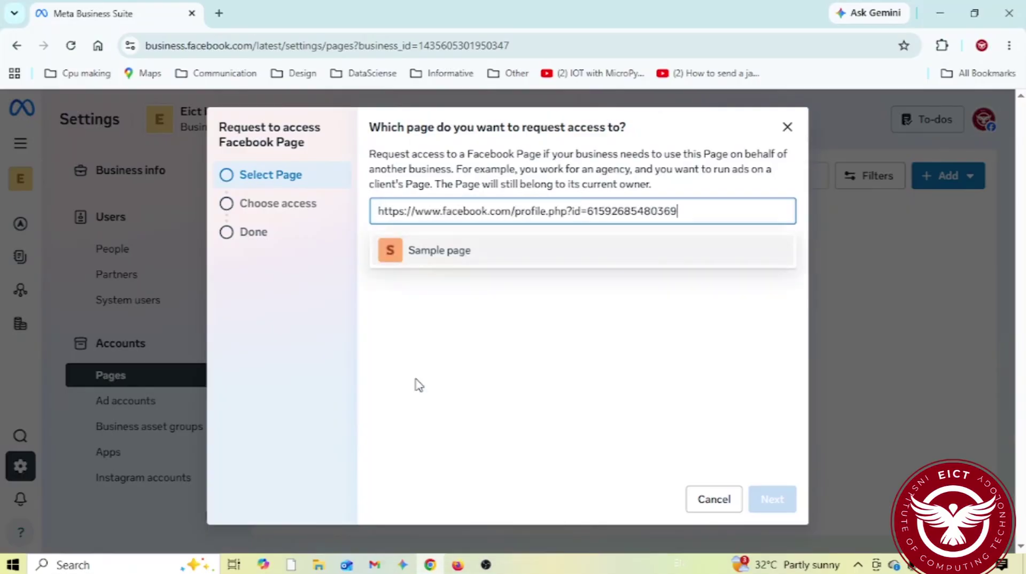
pyautogui.click(453, 262)
pyautogui.click(451, 259)
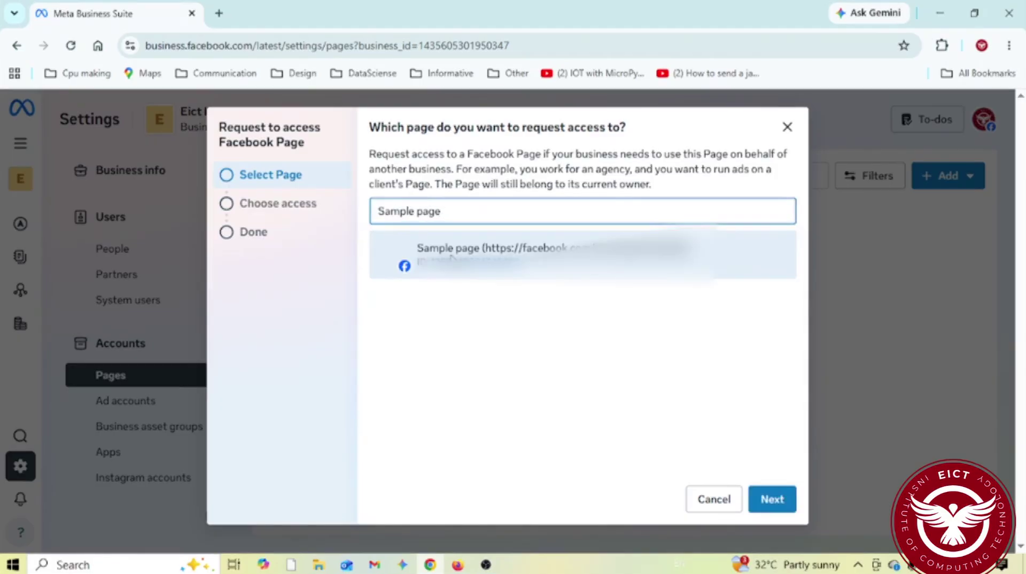
pyautogui.click(773, 502)
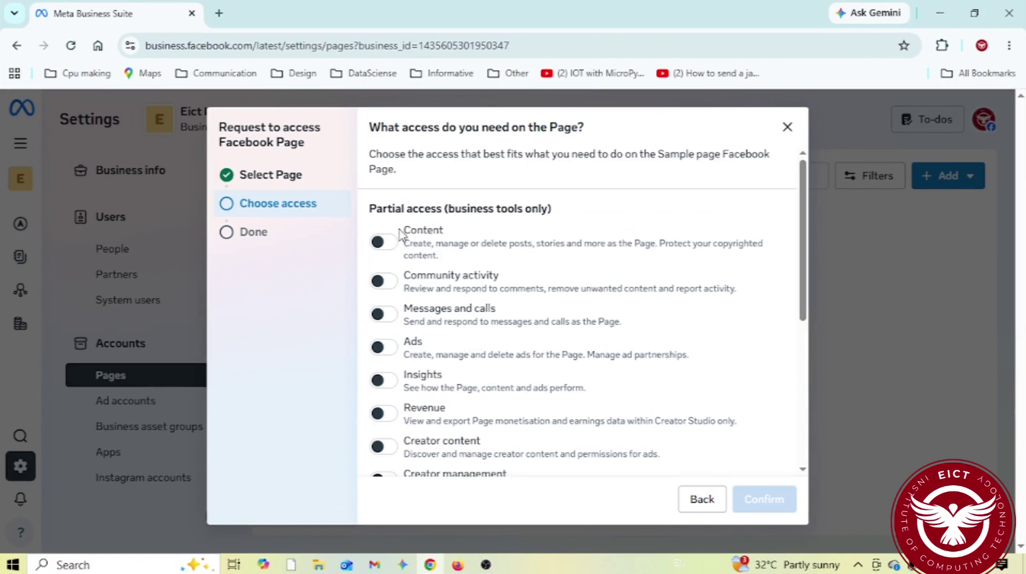
# Review the access choices for Sample page and enable full access, Everything (except sensitive actions)
pyautogui.scroll(-5, 501, 339)
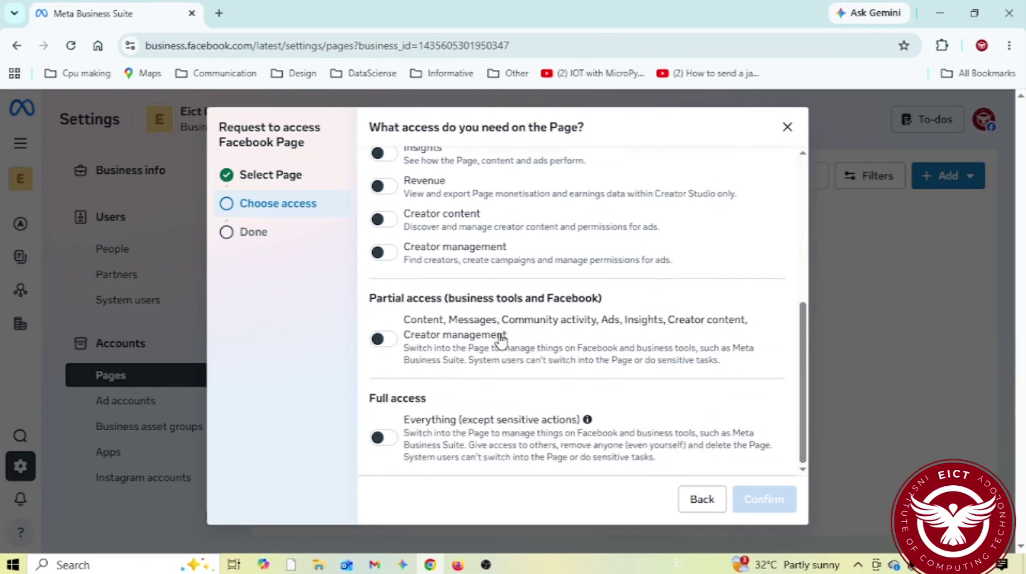
pyautogui.scroll(5, 500, 339)
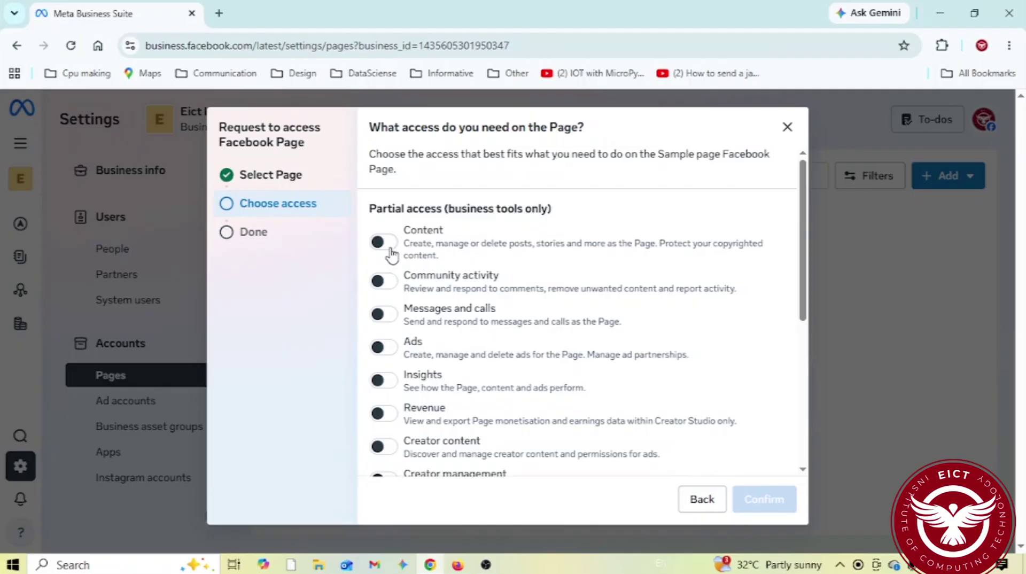
pyautogui.scroll(-2, 393, 255)
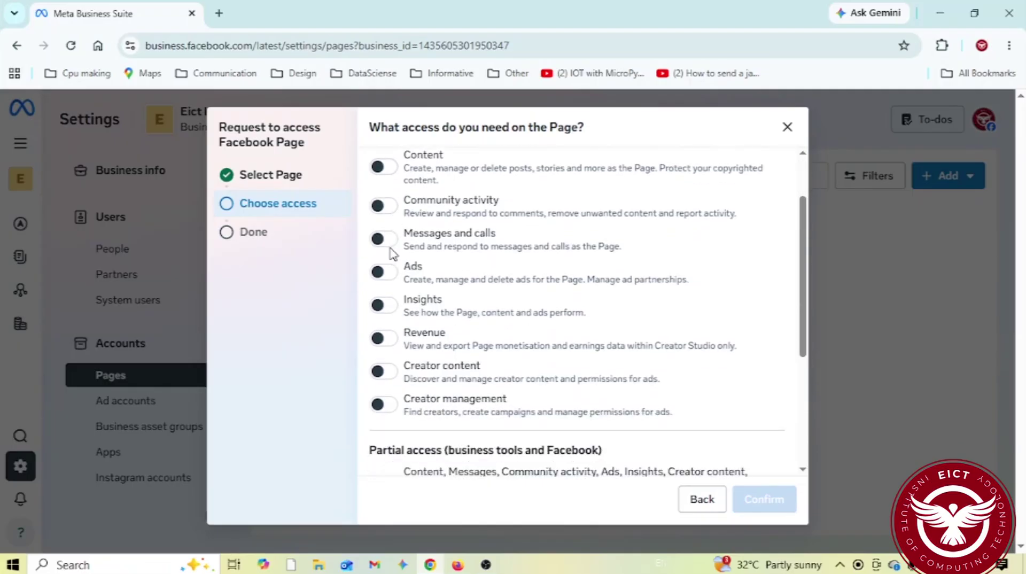
pyautogui.scroll(-5, 419, 240)
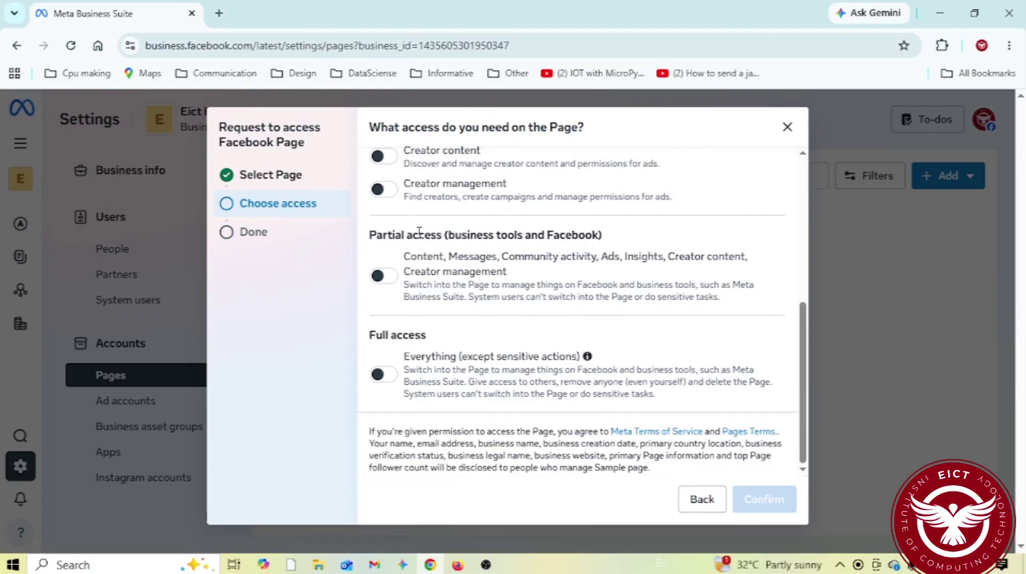
pyautogui.click(394, 377)
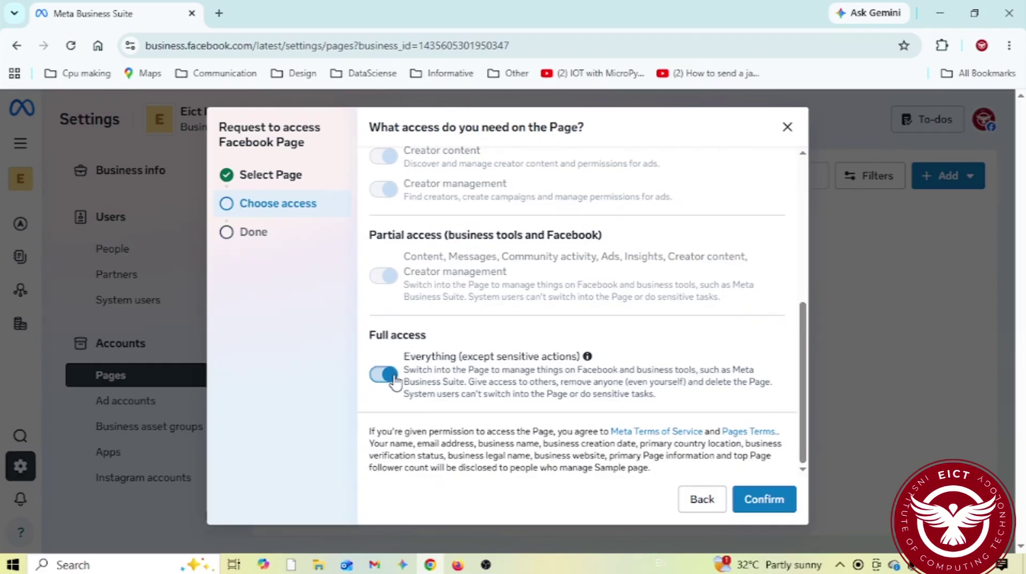
# Check the enabled permissions, send the access request for Sample page and finish the request dialog
pyautogui.scroll(5, 401, 327)
pyautogui.scroll(-2, 398, 213)
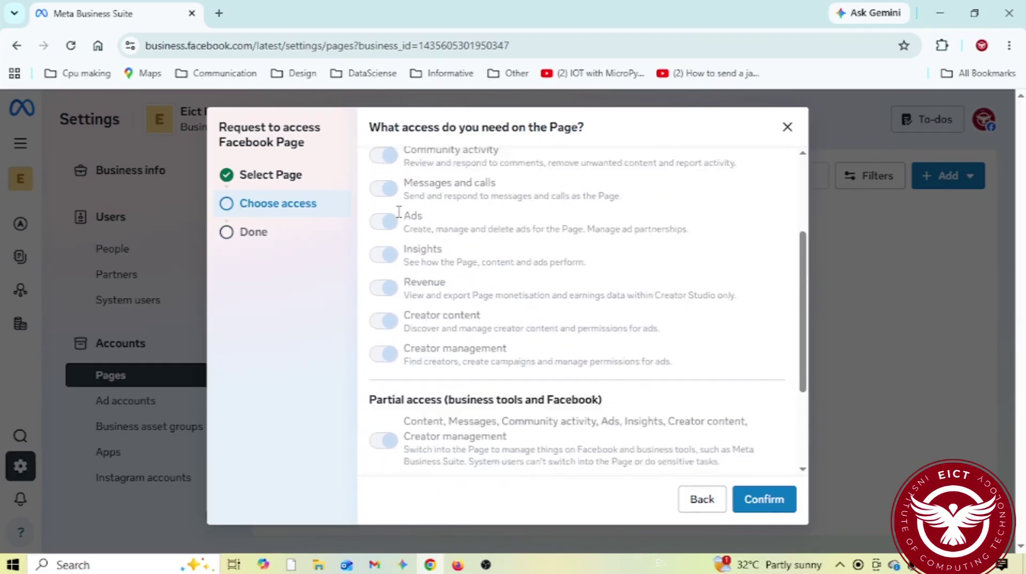
pyautogui.scroll(-3, 398, 214)
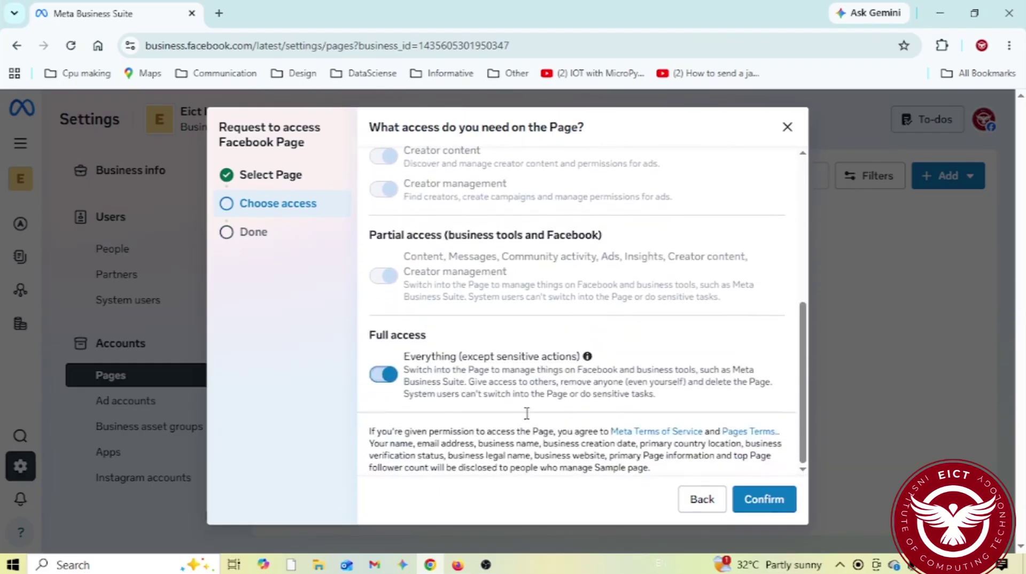
pyautogui.click(765, 500)
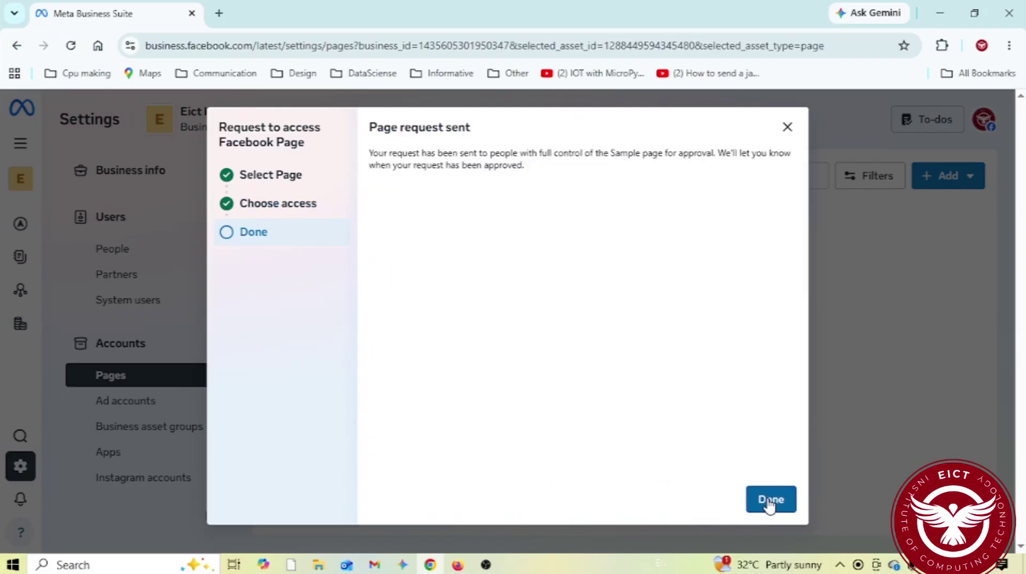
pyautogui.click(770, 500)
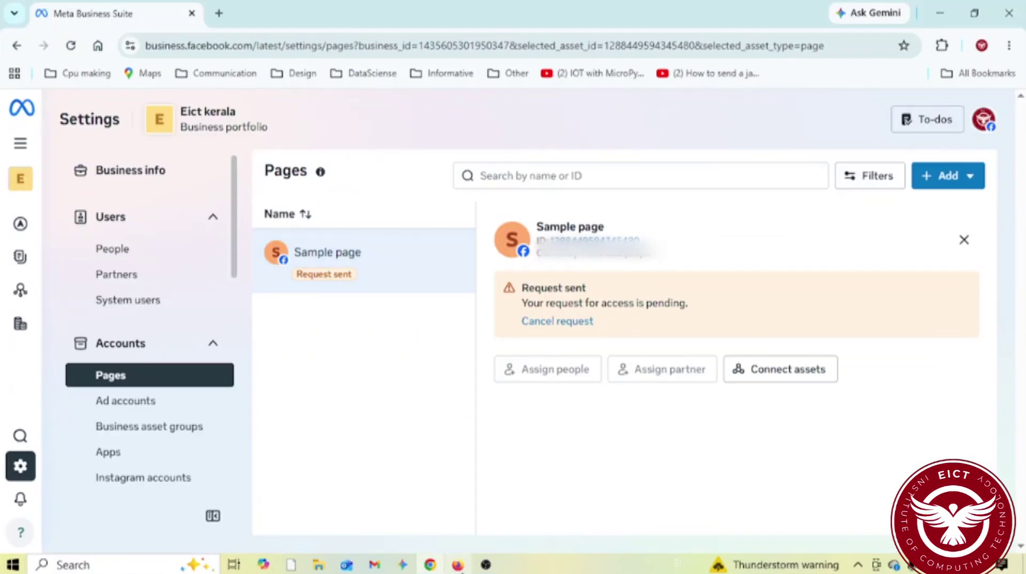
# Switch to Firefox and choose Sample page among the account's profiles
pyautogui.click(458, 565)
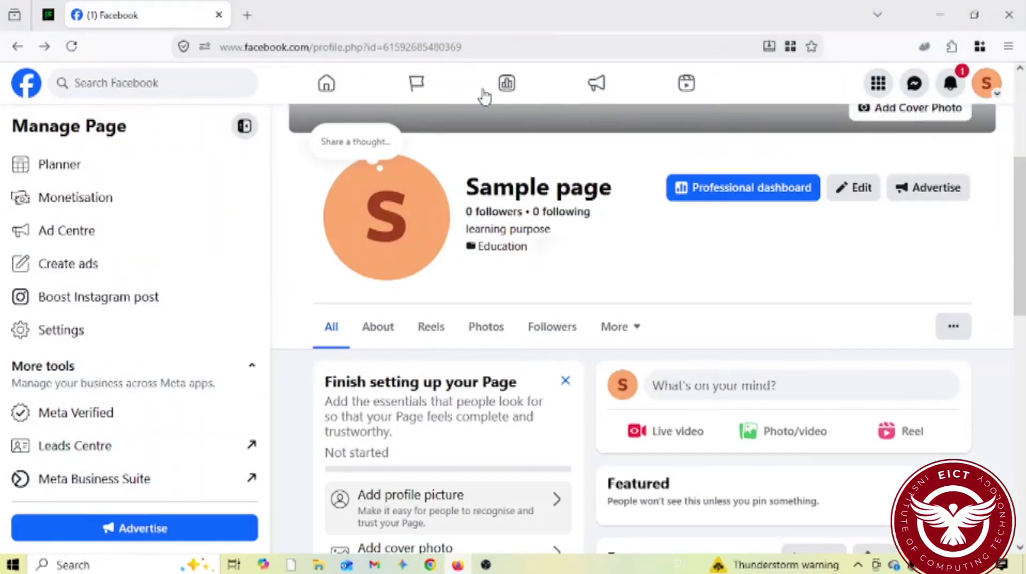
pyautogui.click(985, 91)
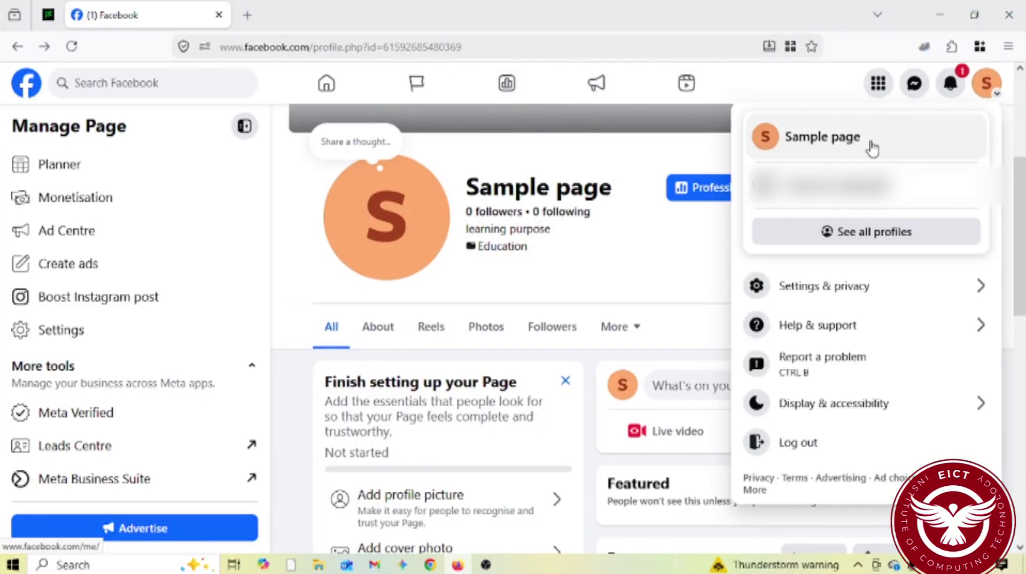
pyautogui.click(836, 144)
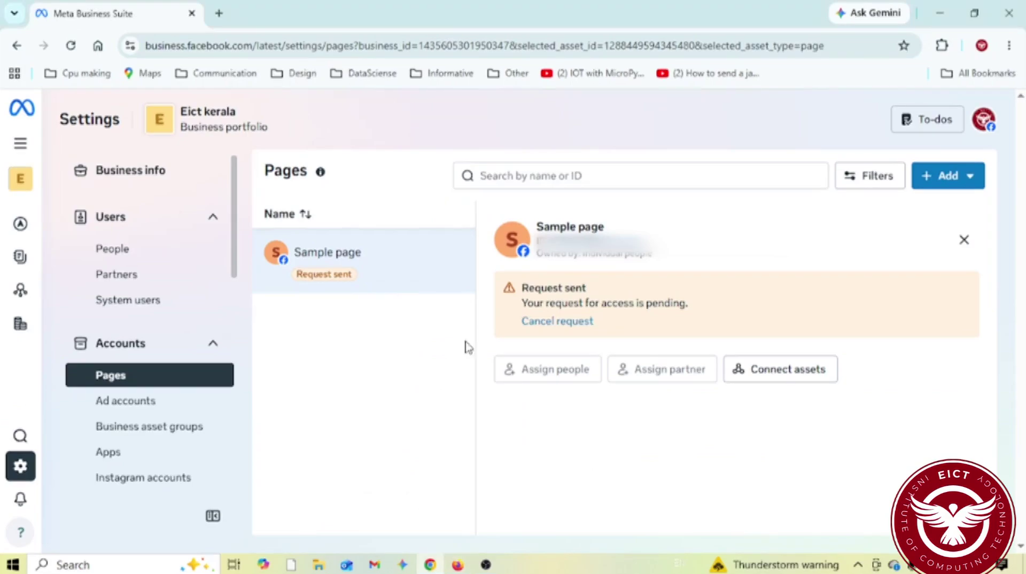
pyautogui.click(458, 565)
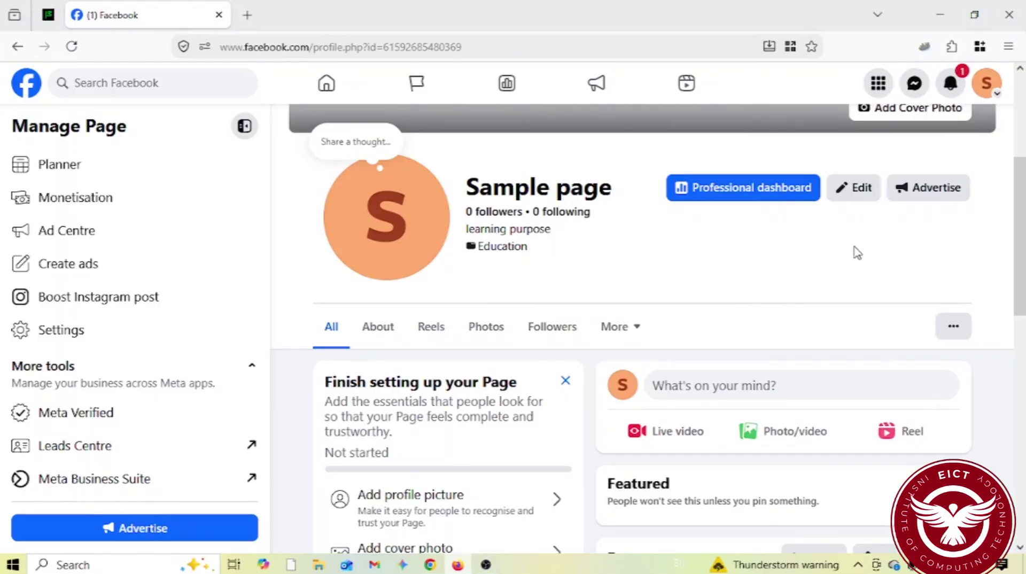
pyautogui.click(986, 83)
pyautogui.click(845, 137)
pyautogui.scroll(4, 572, 172)
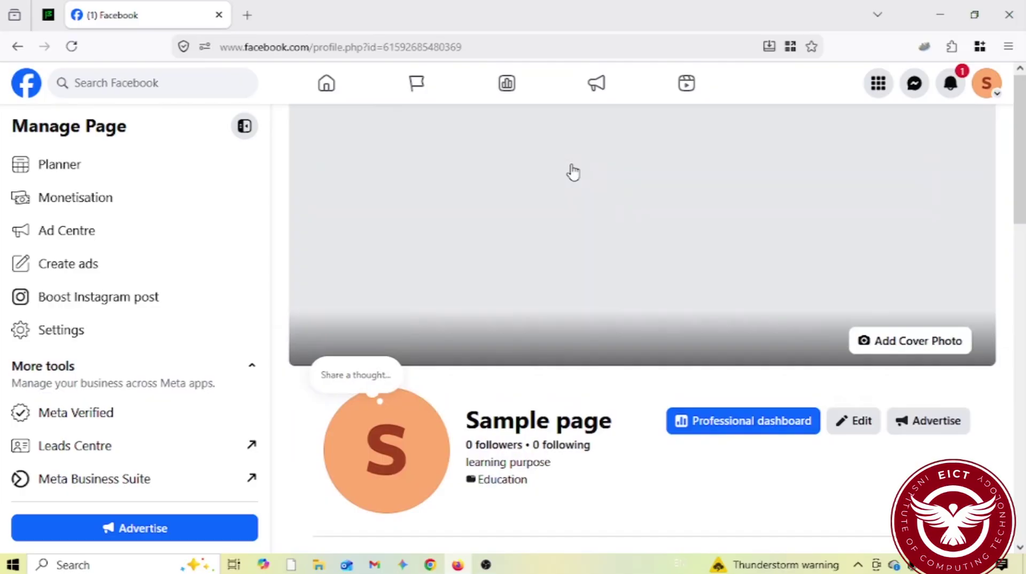
# Open Meta Business Suite from Sample page's management tools and go to its settings
pyautogui.scroll(-2, 152, 422)
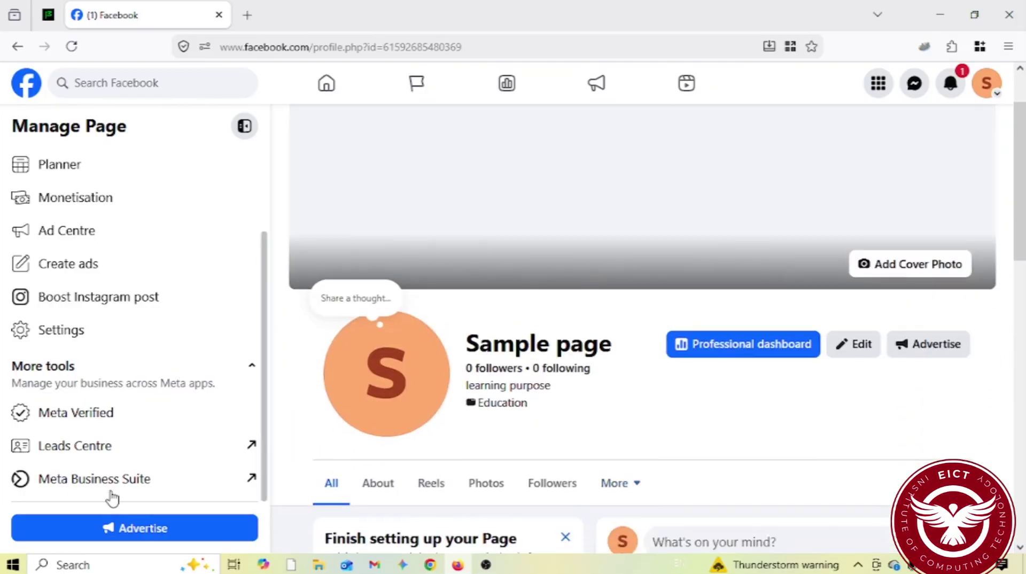
pyautogui.click(110, 484)
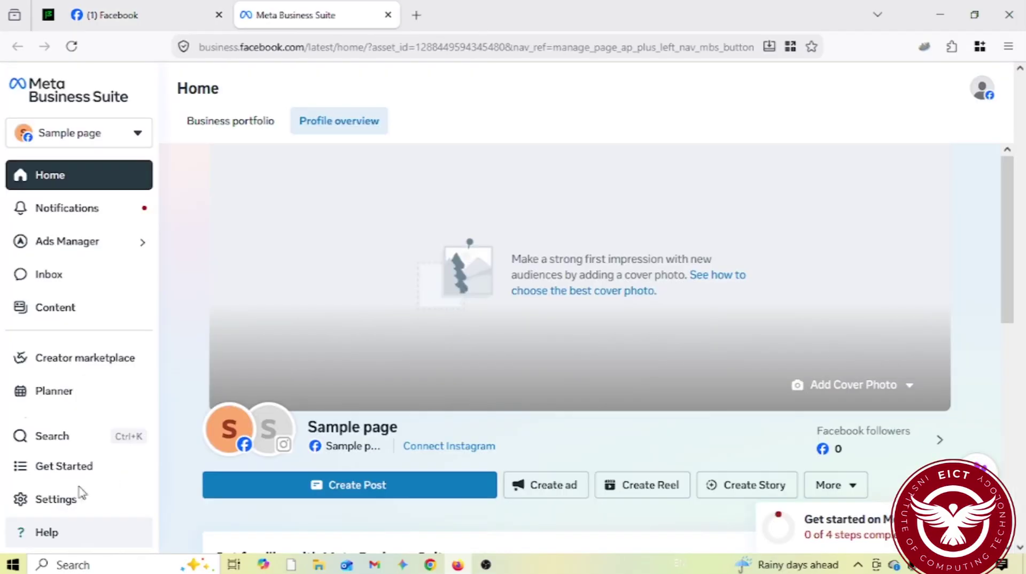
pyautogui.scroll(-3, 108, 310)
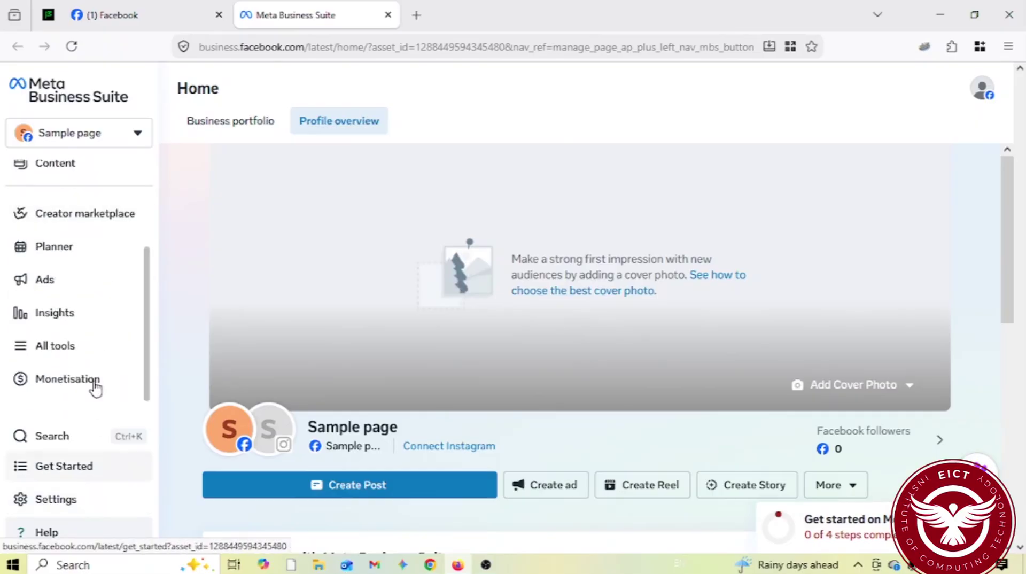
pyautogui.scroll(3, 83, 355)
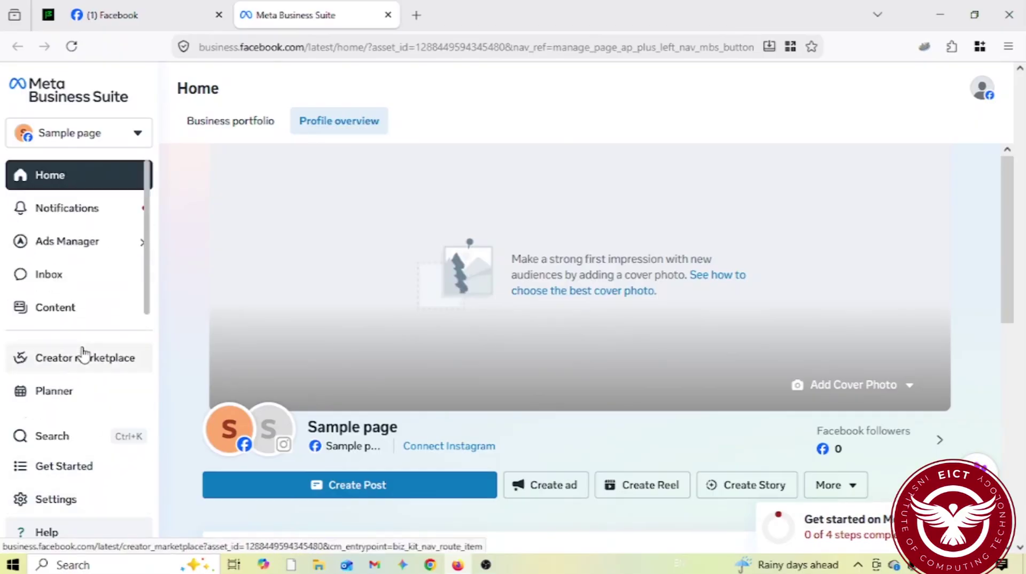
pyautogui.scroll(-3, 82, 355)
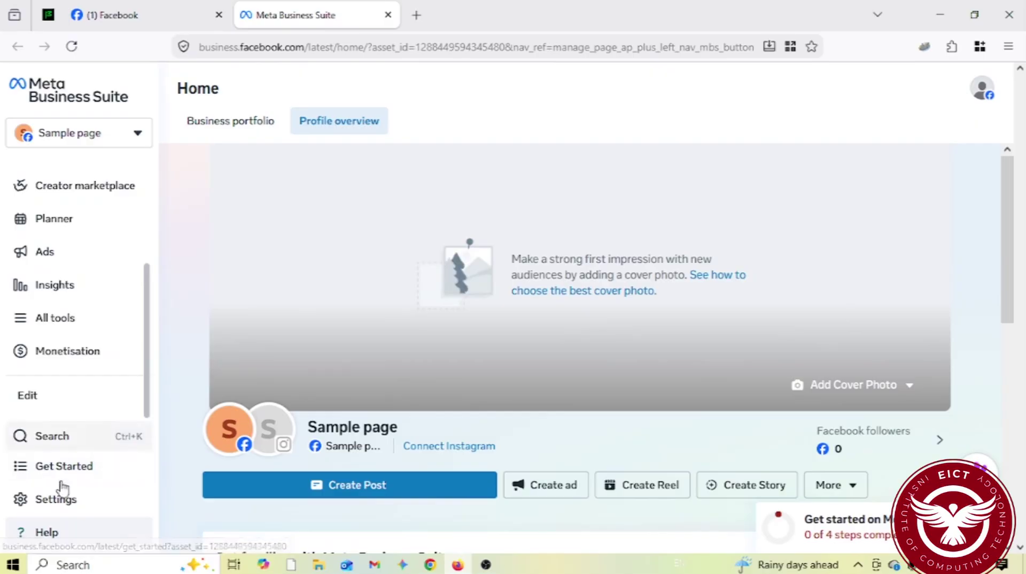
pyautogui.click(58, 499)
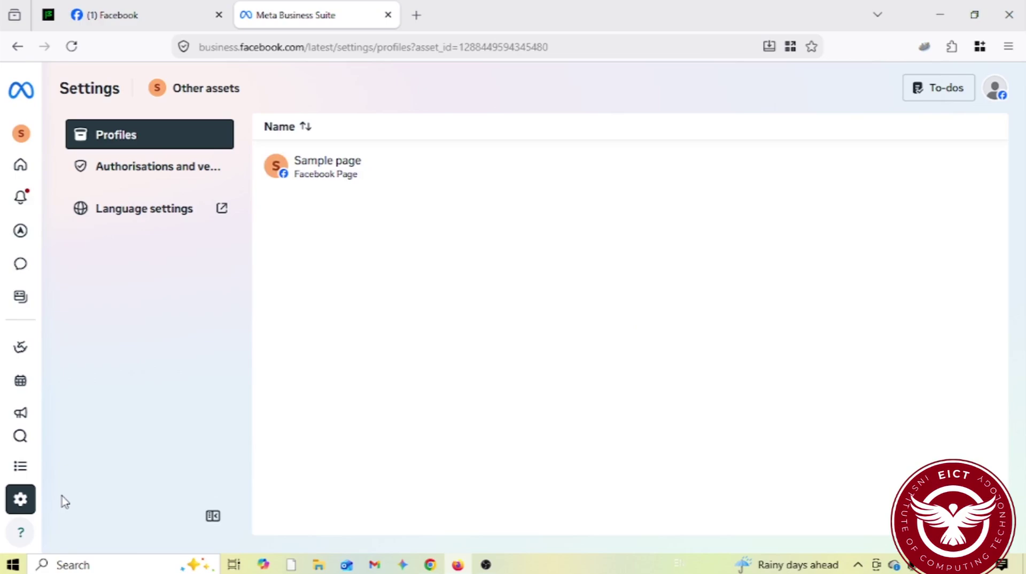
# Open the Pages settings of the client's business portfolio and start adding an existing Facebook Page
pyautogui.moveTo(2, 537)
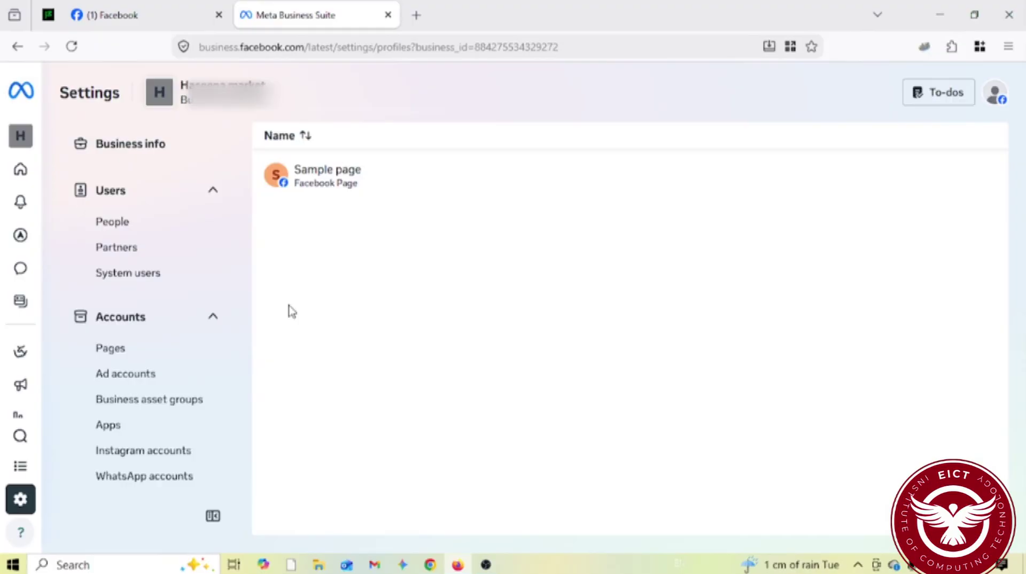
pyautogui.click(110, 352)
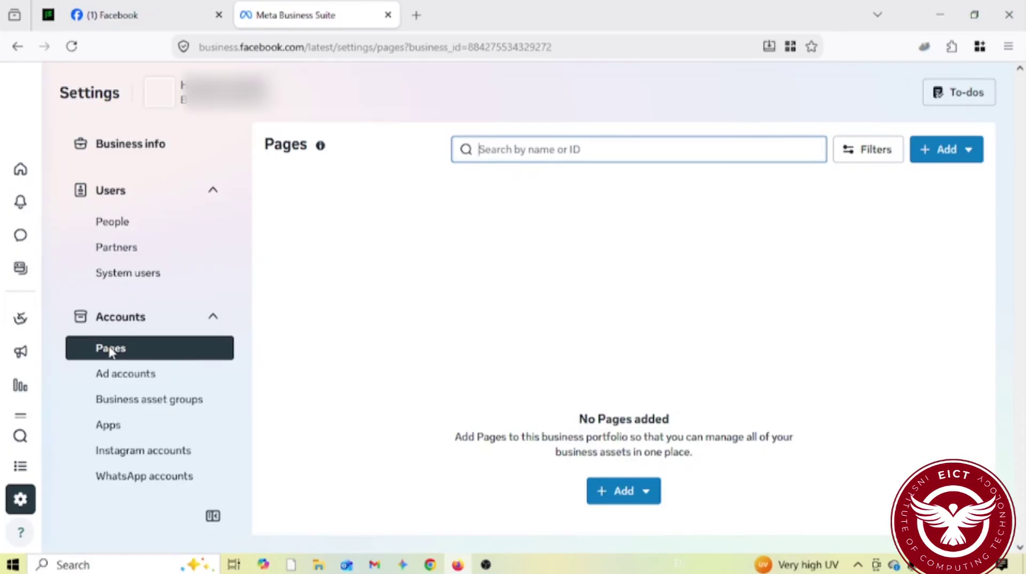
pyautogui.click(961, 152)
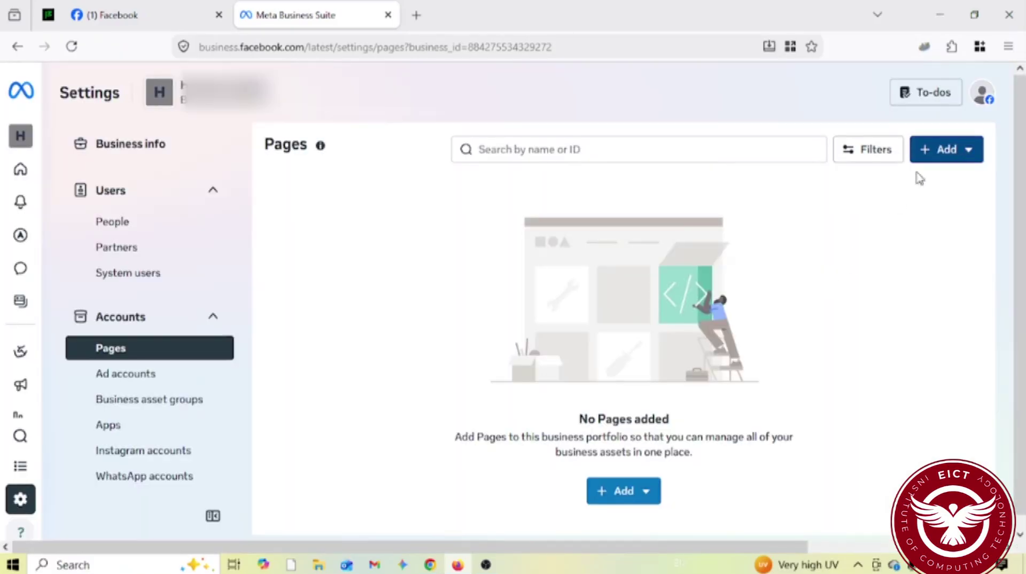
pyautogui.click(947, 154)
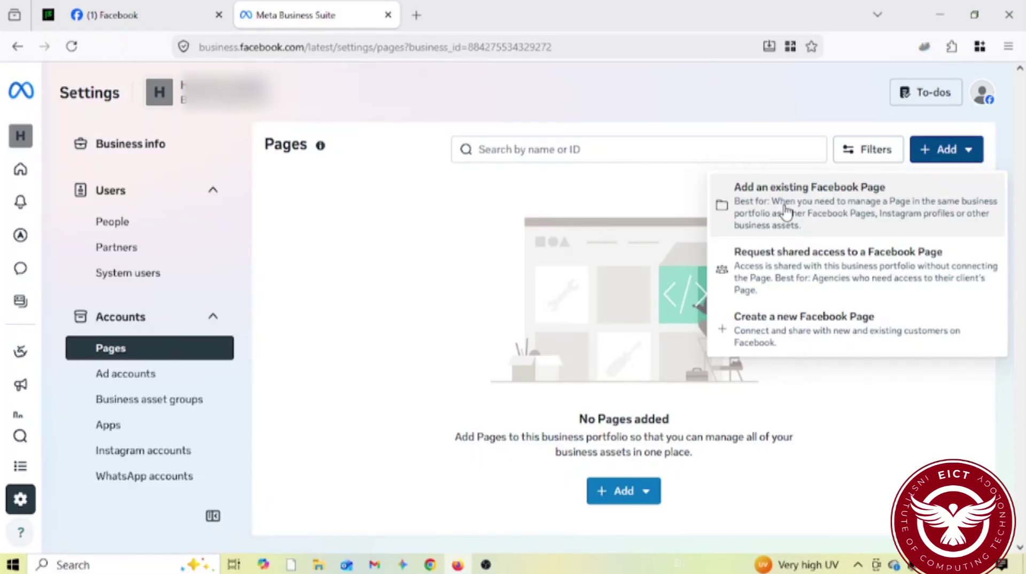
pyautogui.click(785, 209)
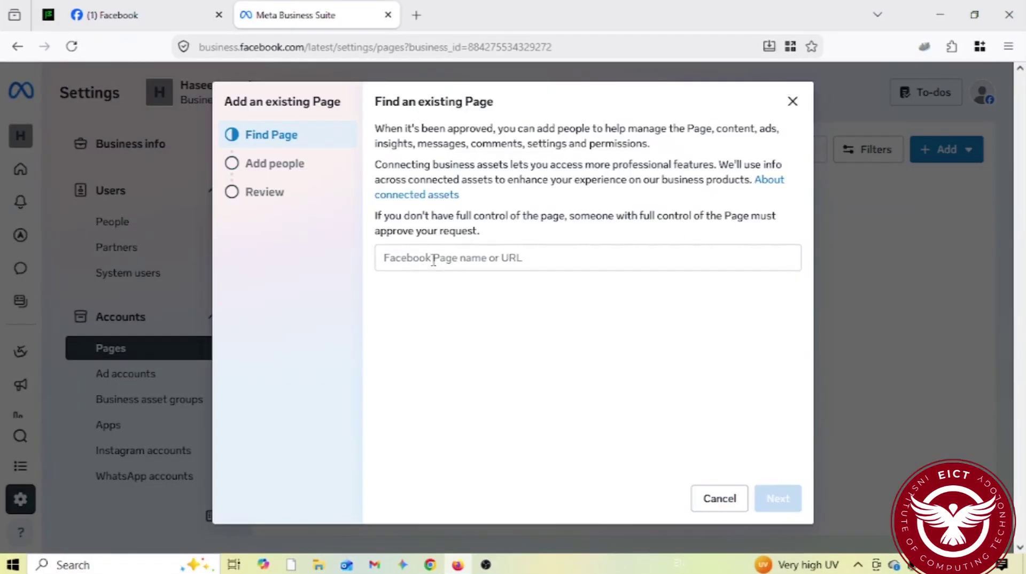
# Find the existing page by entering "Sa", select Sample page and continue to the review
pyautogui.click(433, 260)
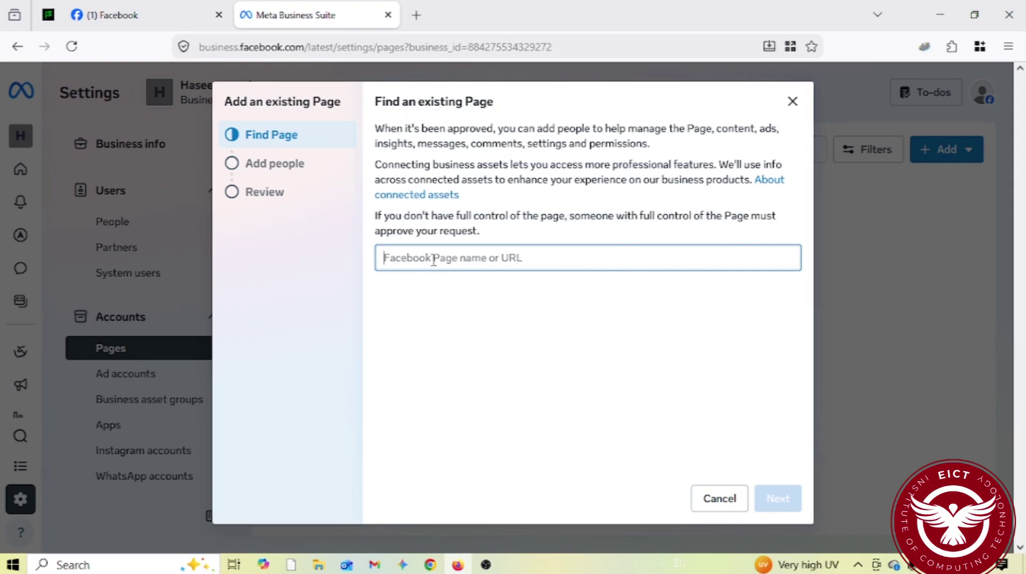
pyautogui.write('Sa')
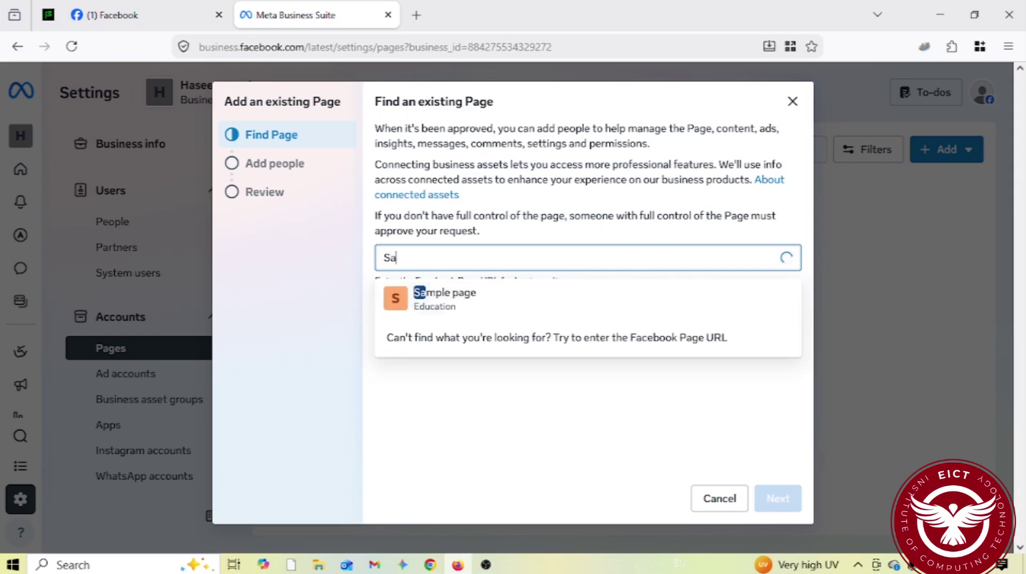
pyautogui.click(468, 300)
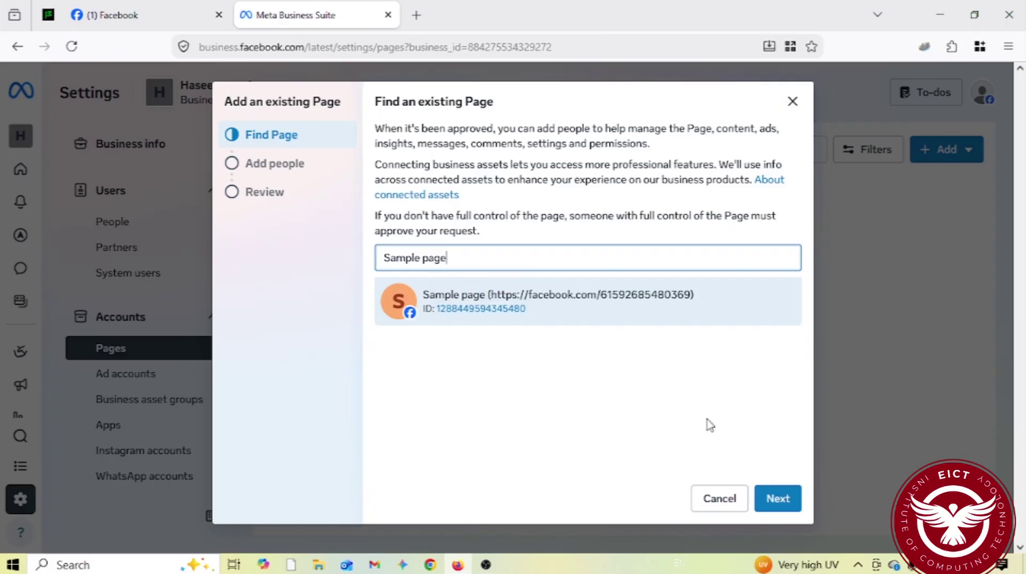
pyautogui.click(783, 501)
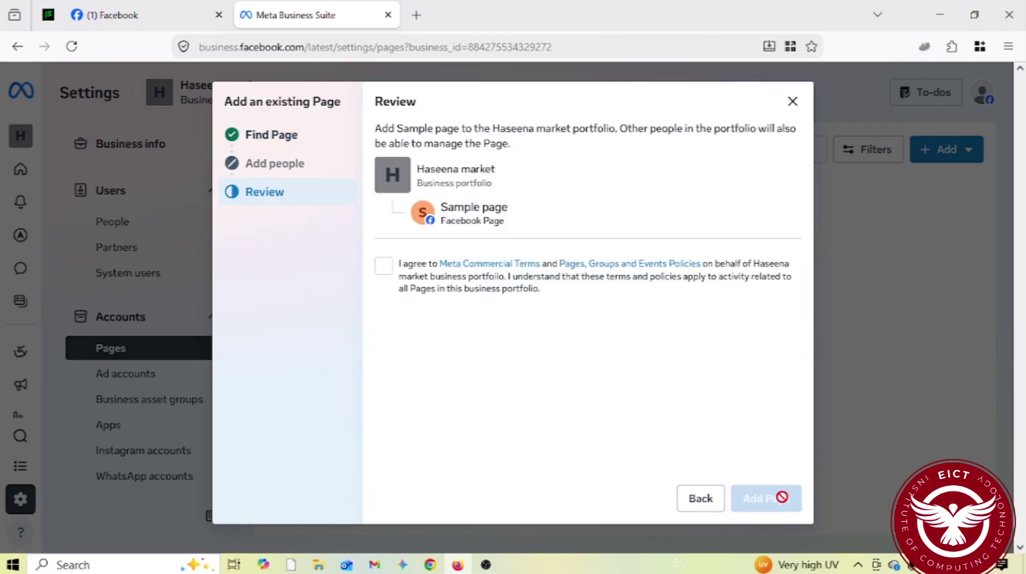
# Agree to the Meta terms and policies, add Sample page to the portfolio and decline boosting a post
pyautogui.click(383, 266)
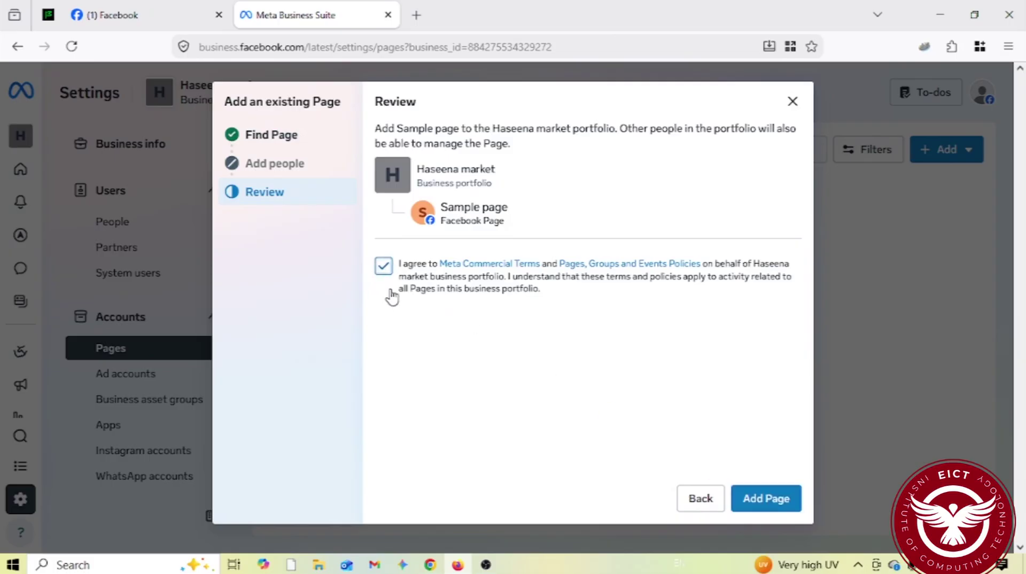
pyautogui.click(765, 502)
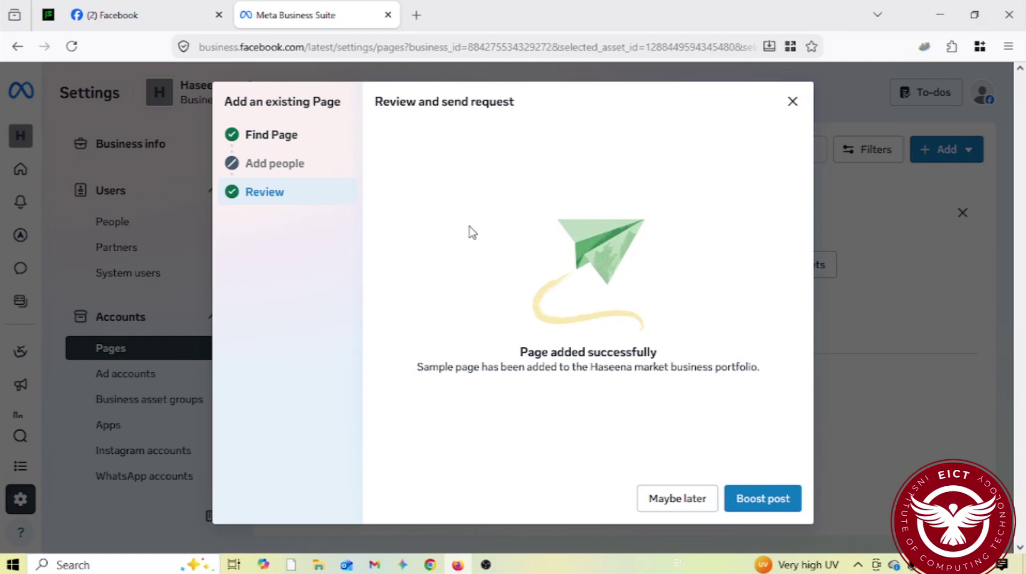
pyautogui.click(668, 508)
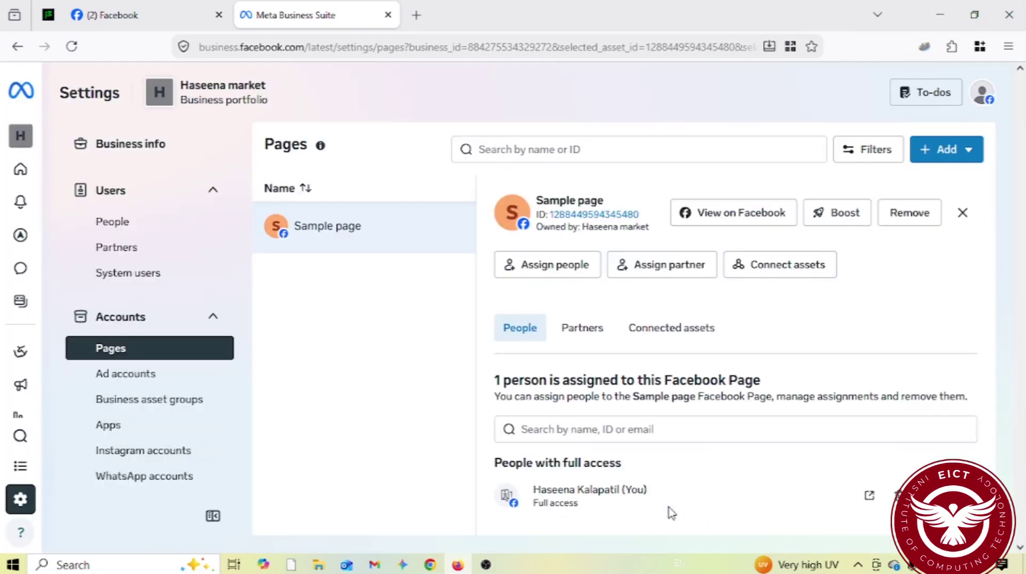
# Reload the client's portfolio settings and open the access requests that need review
pyautogui.scroll(-4, 217, 294)
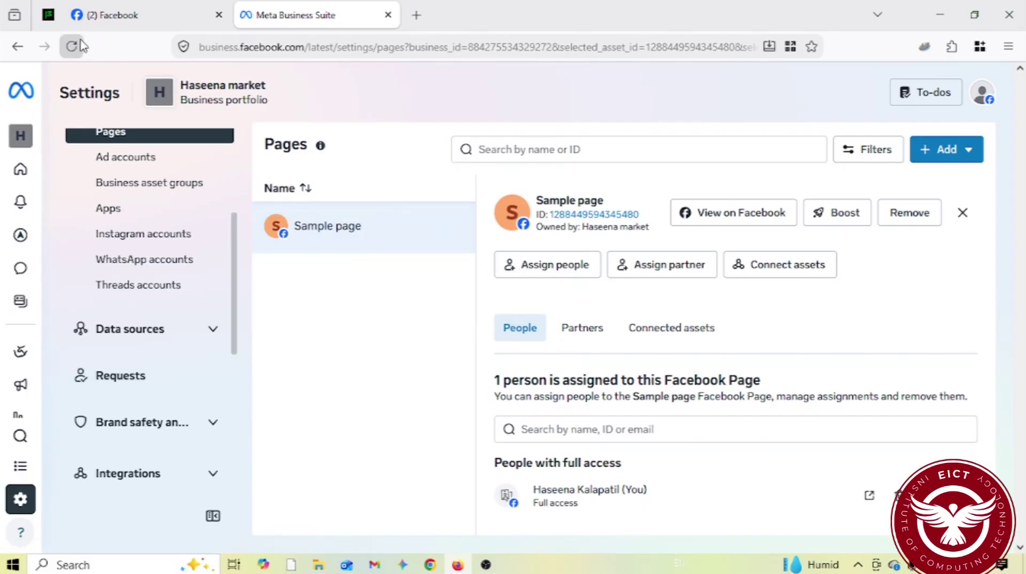
pyautogui.press('F5')
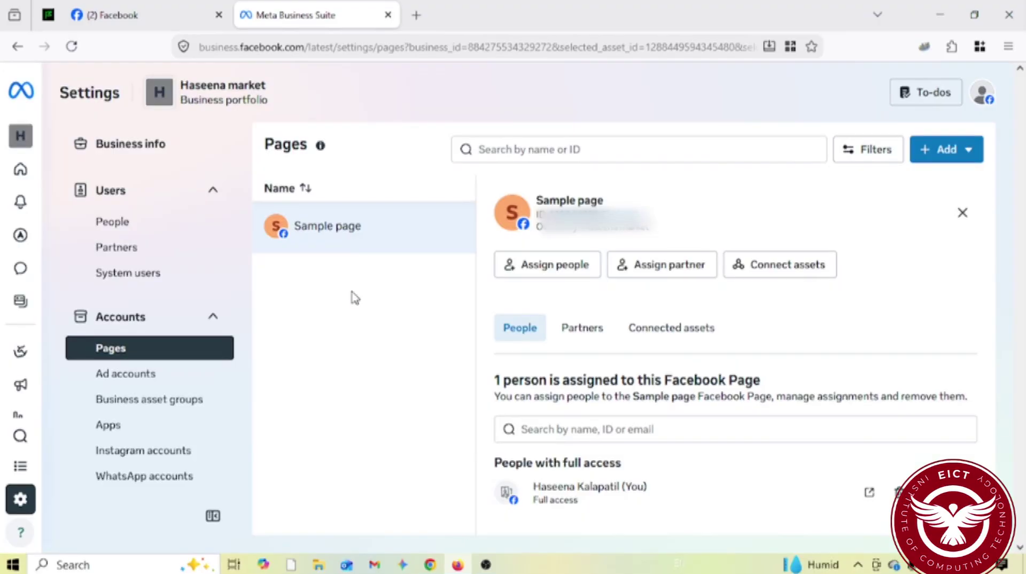
pyautogui.scroll(-5, 132, 326)
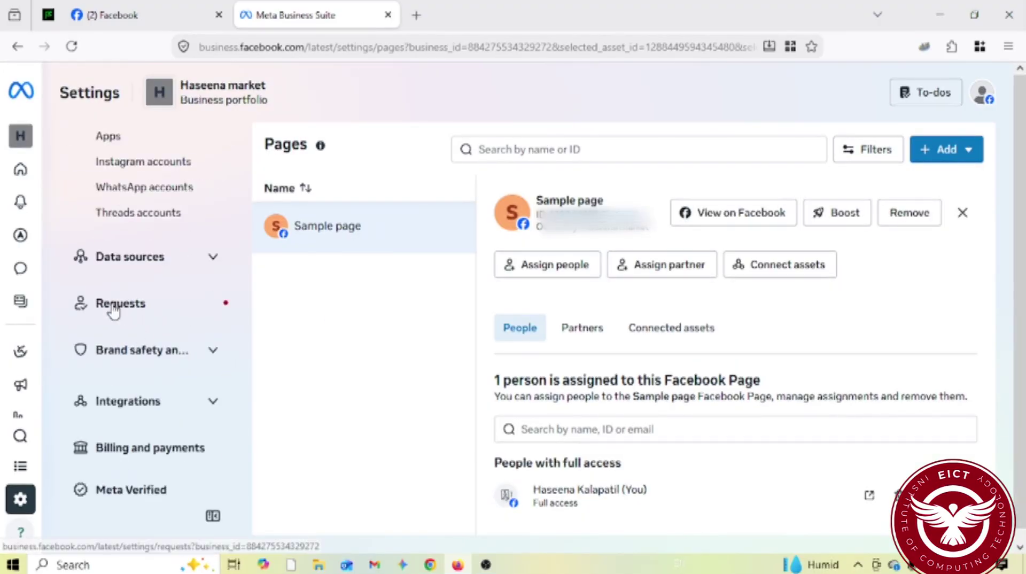
pyautogui.click(114, 305)
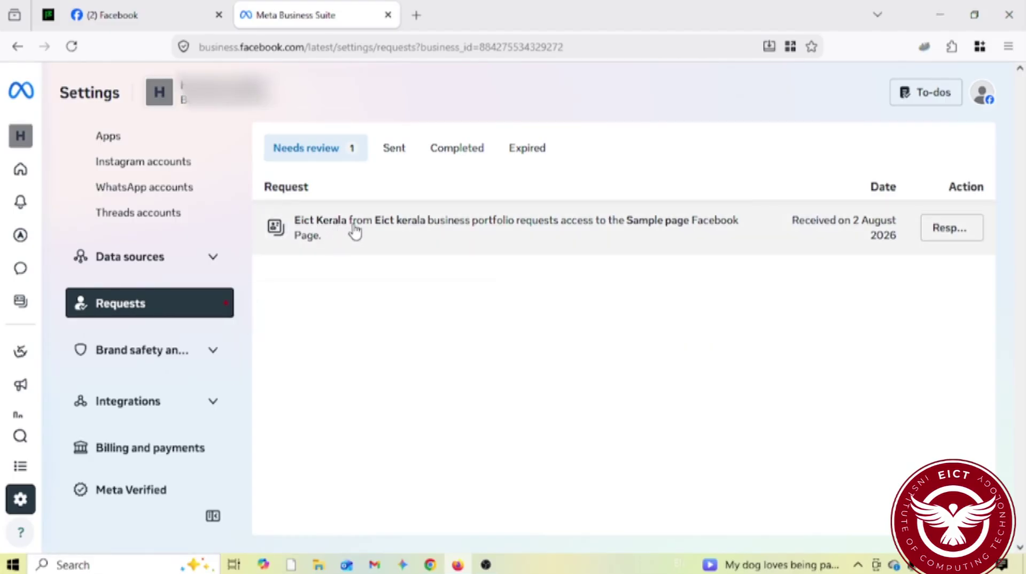
# Check the pending Sample page request in Eict kerala's portfolio in Chrome, and approve it from the client's portfolio in Firefox
pyautogui.click(430, 566)
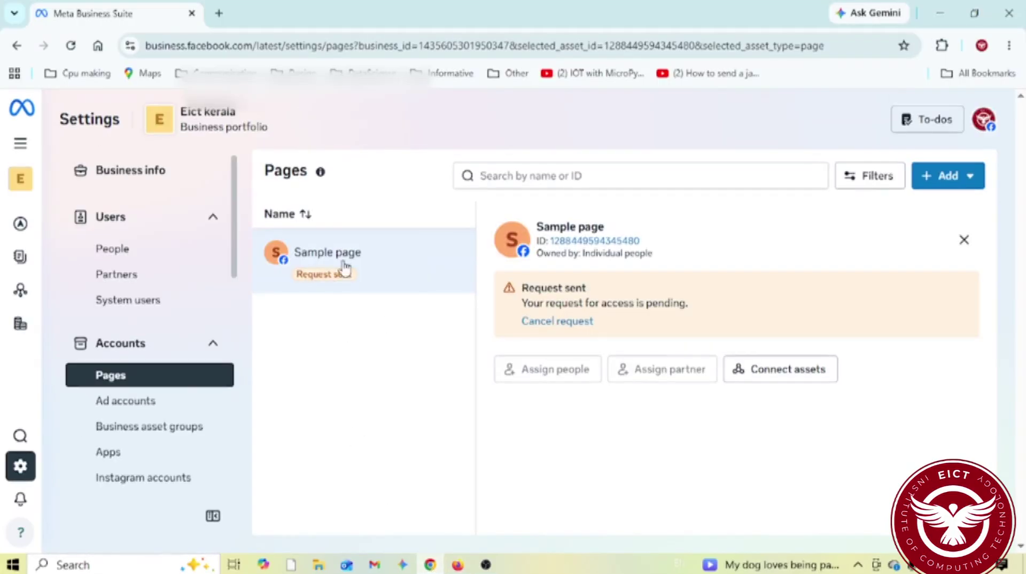
pyautogui.click(457, 565)
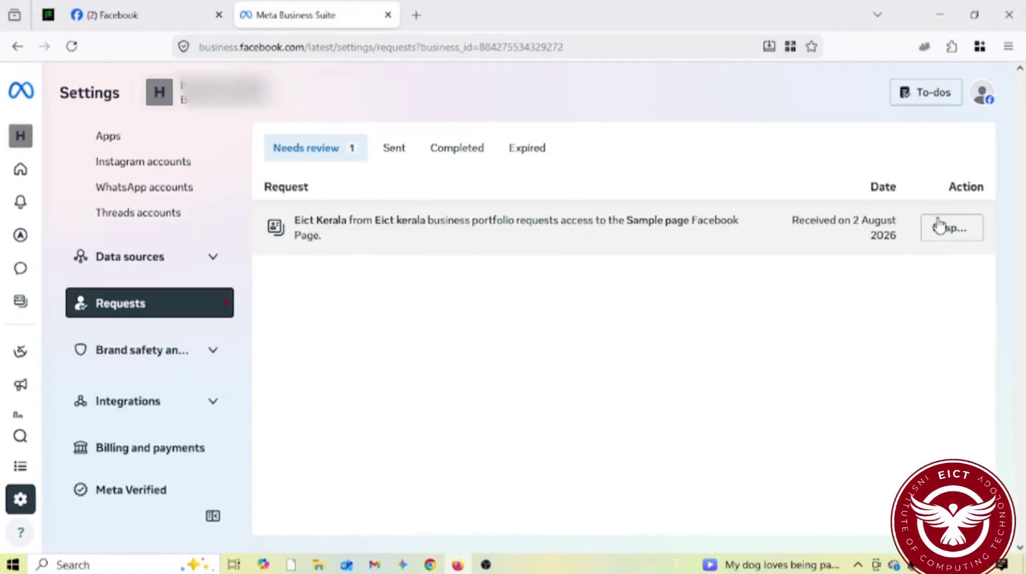
pyautogui.click(944, 234)
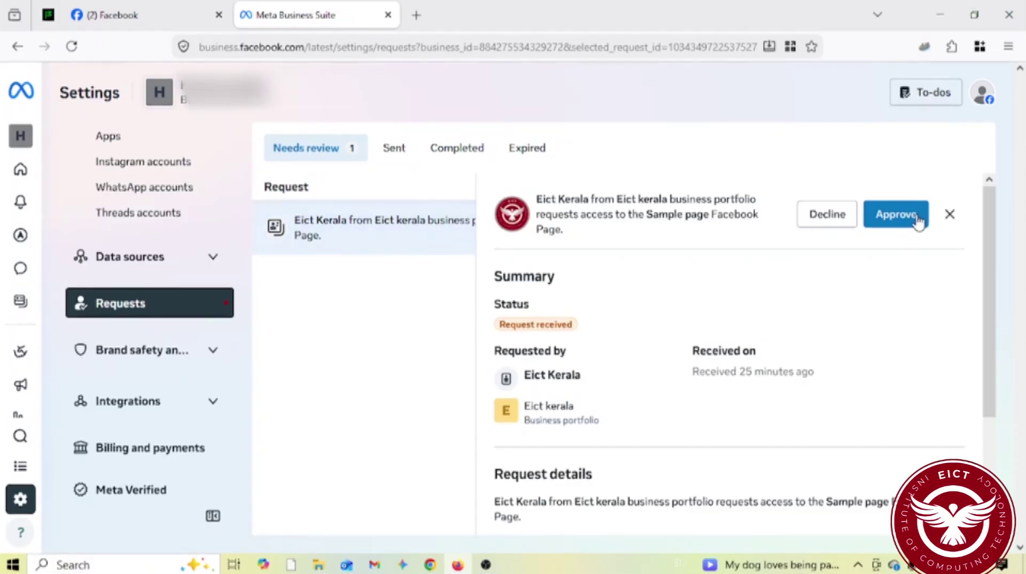
pyautogui.click(899, 216)
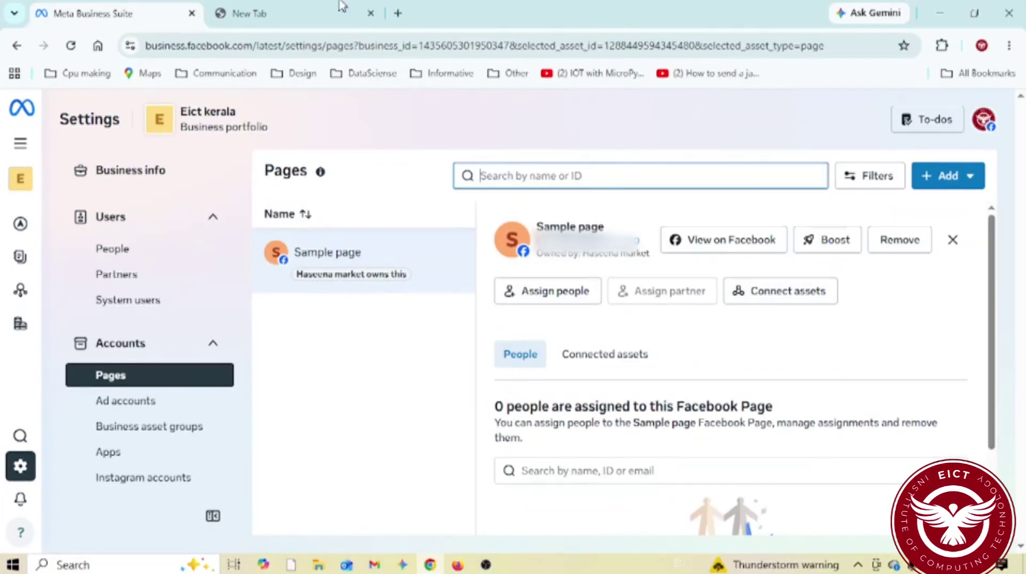
# Check the client's requests in Firefox, return to Eict kerala's Pages settings in Chrome and view Sample page on Facebook
pyautogui.click(431, 565)
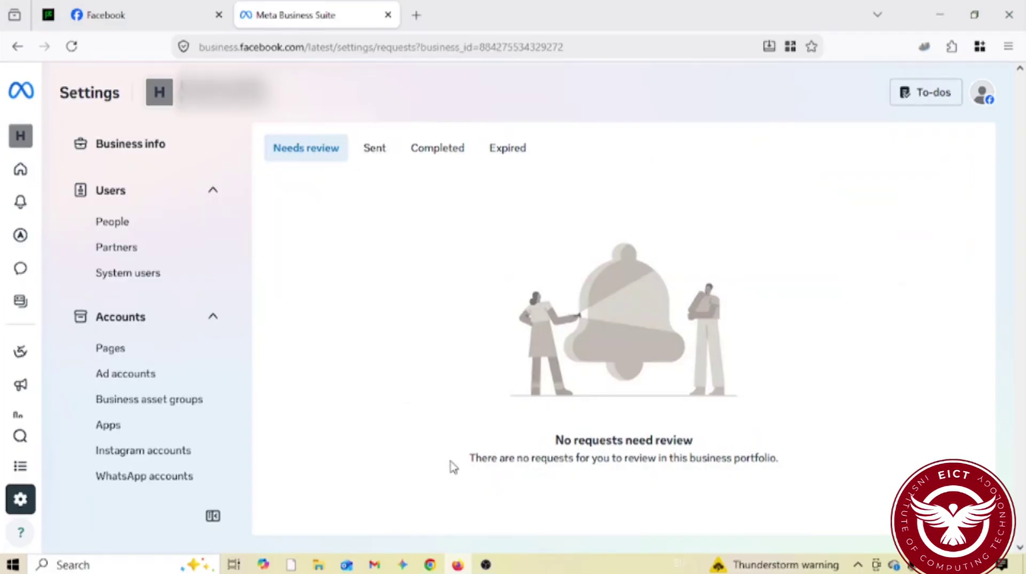
pyautogui.click(422, 566)
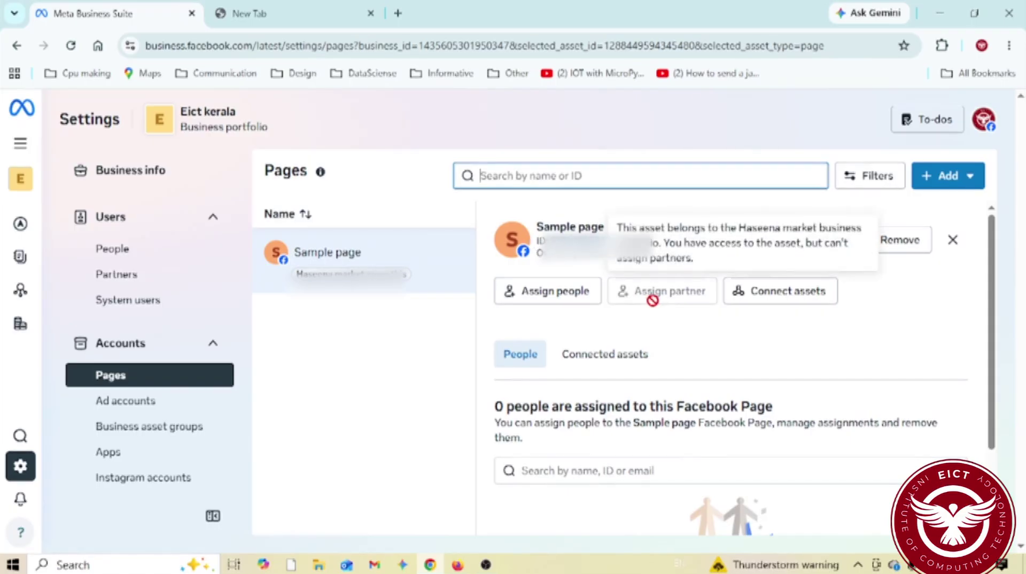
pyautogui.click(726, 247)
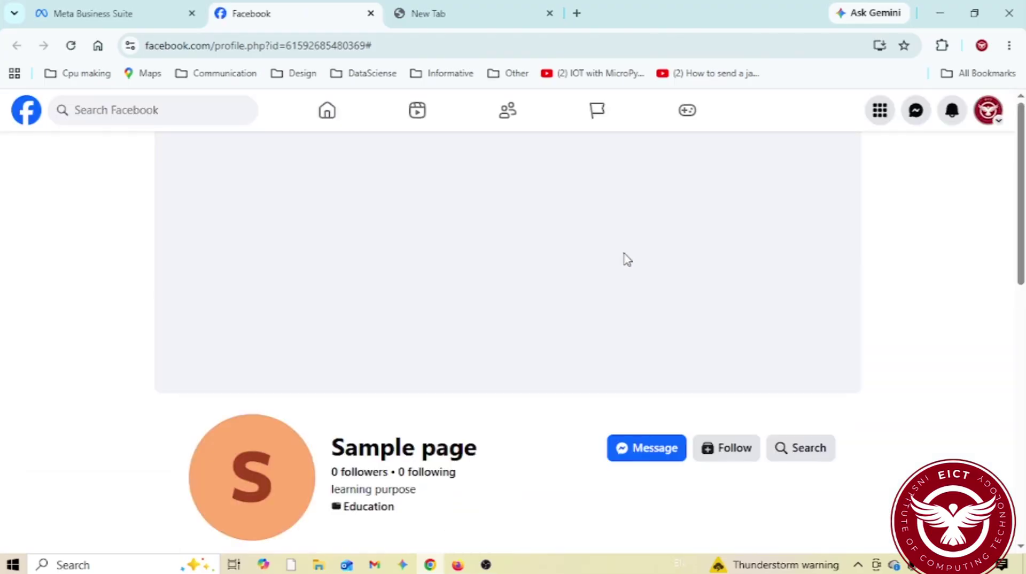
# Examine Sample page's profile details and posts on Facebook, and return to Eict kerala's Pages settings in Meta Business Suite
pyautogui.scroll(-4, 627, 259)
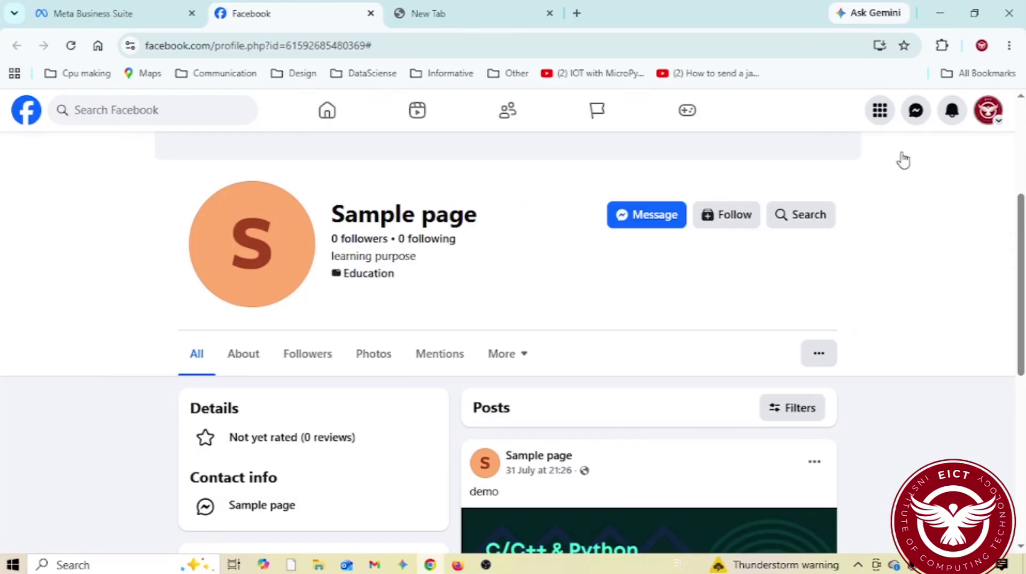
pyautogui.scroll(-6, 488, 380)
pyautogui.scroll(10, 489, 381)
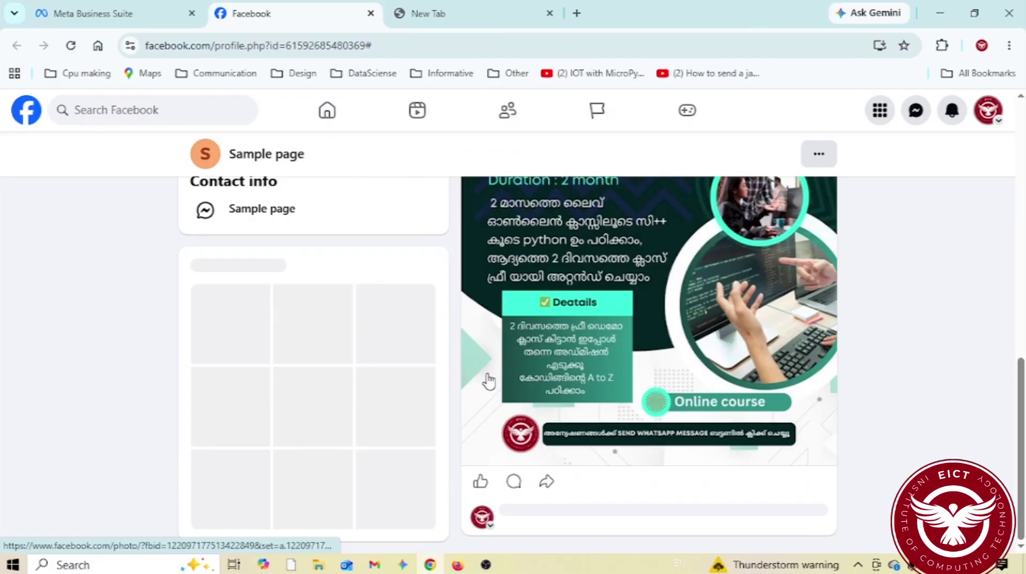
pyautogui.scroll(-5, 528, 302)
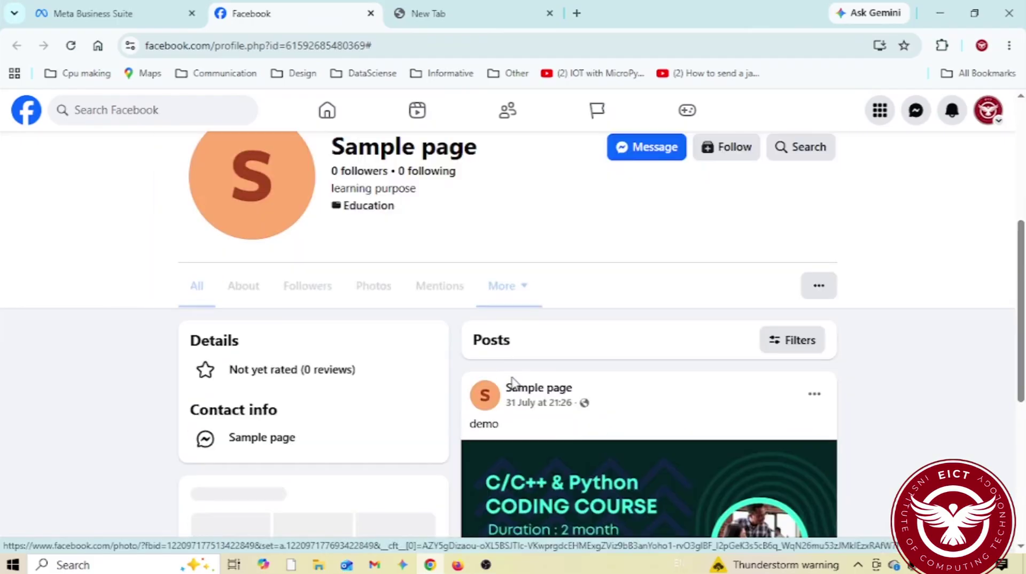
pyautogui.scroll(-5, 558, 403)
pyautogui.scroll(10, 575, 427)
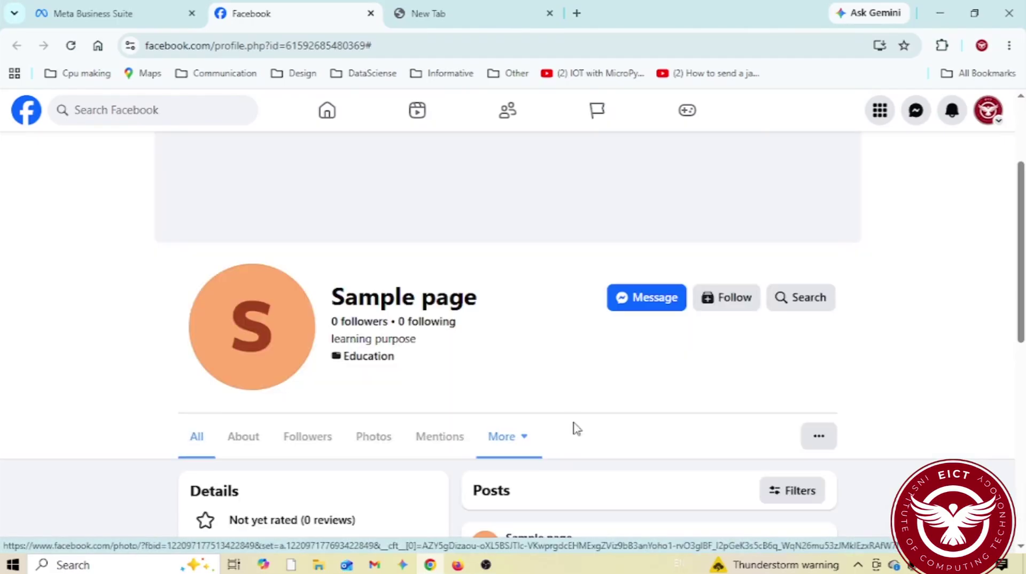
pyautogui.scroll(-3, 635, 455)
pyautogui.scroll(-2, 635, 455)
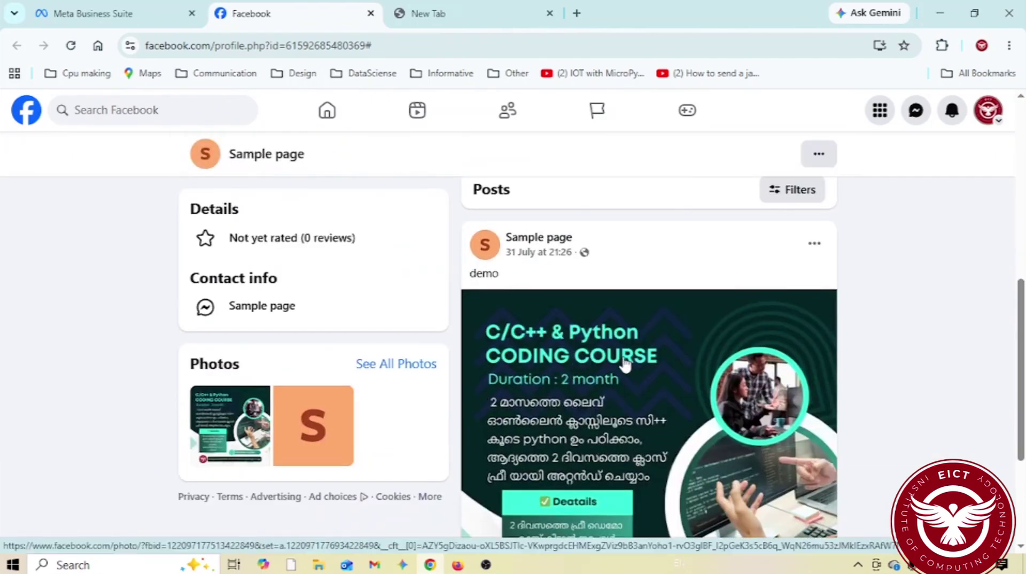
pyautogui.scroll(-2, 625, 362)
pyautogui.scroll(10, 625, 362)
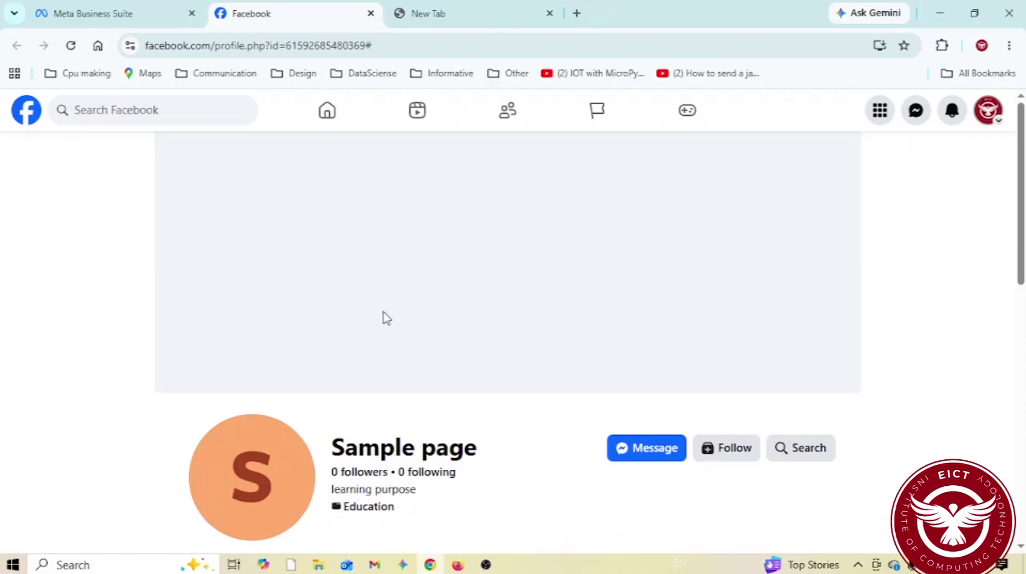
pyautogui.click(80, 12)
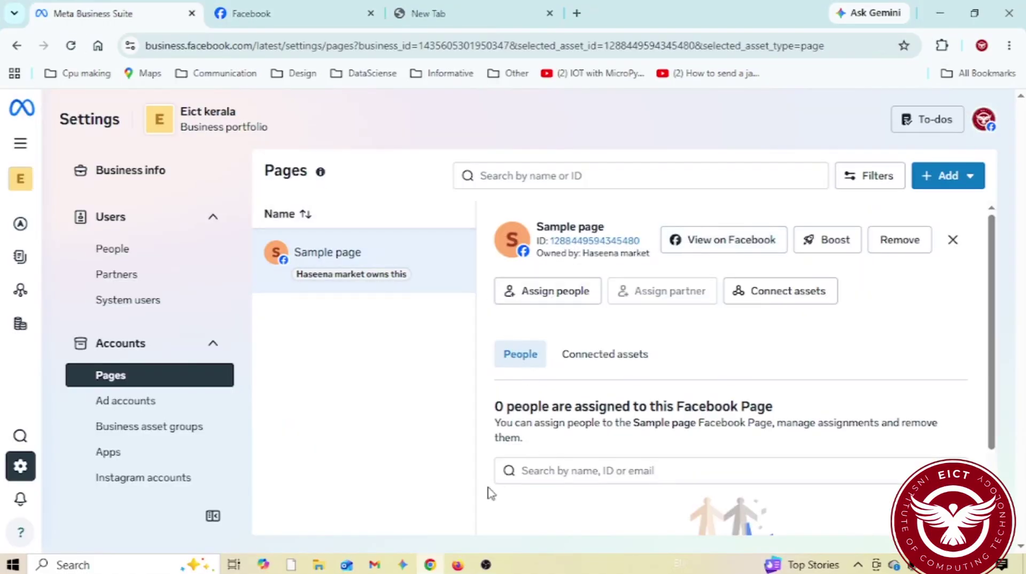